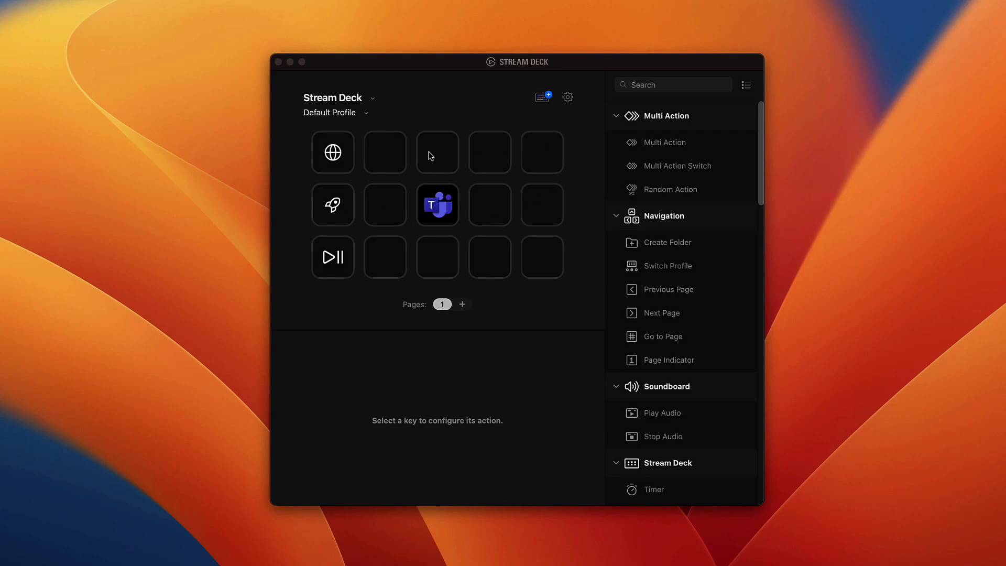
Check the Teams launcher key's settings, then clear the key selection.
{"action": "left_click", "coordinate": [439, 205]}
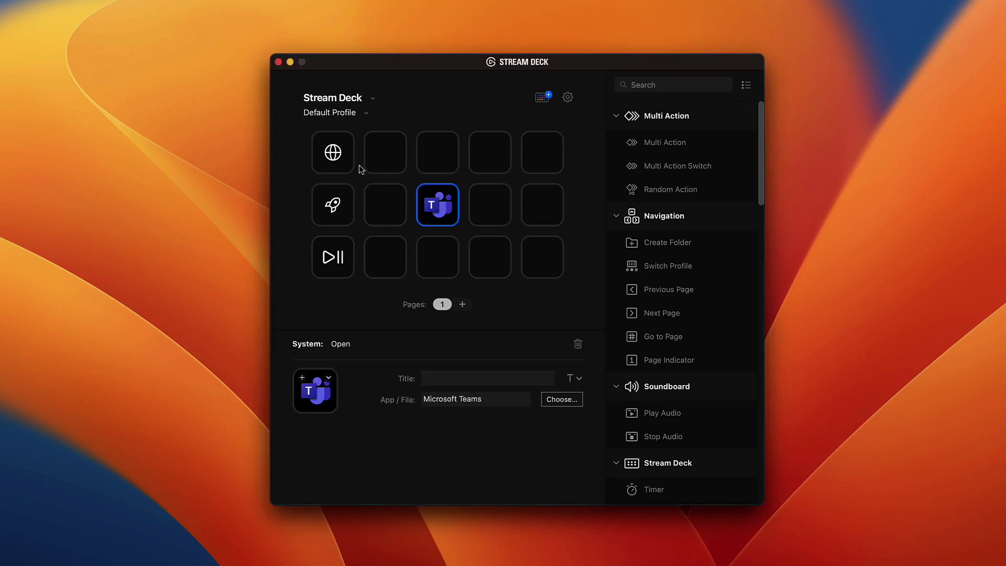
{"action": "left_click", "coordinate": [391, 252]}
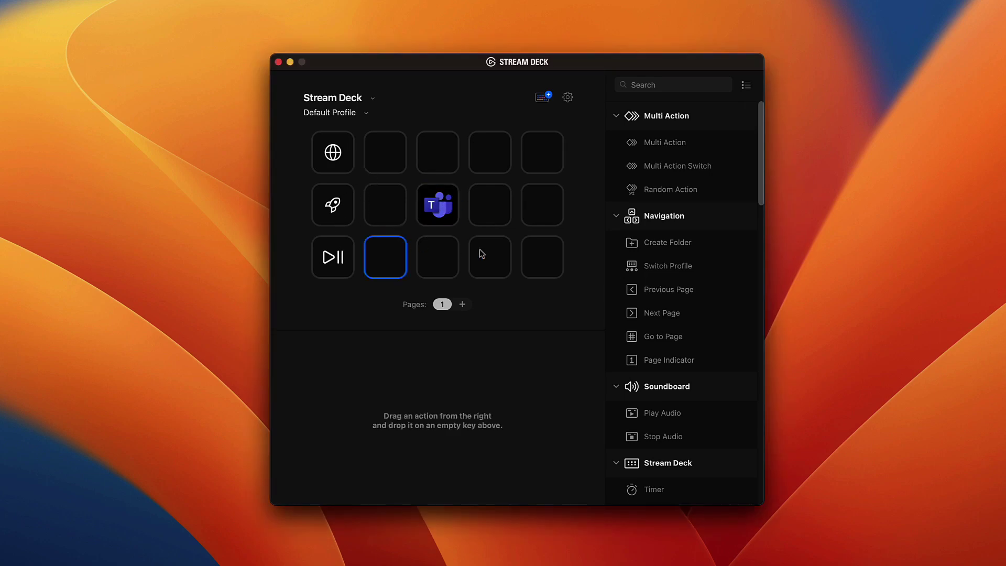
{"action": "left_click", "coordinate": [564, 296]}
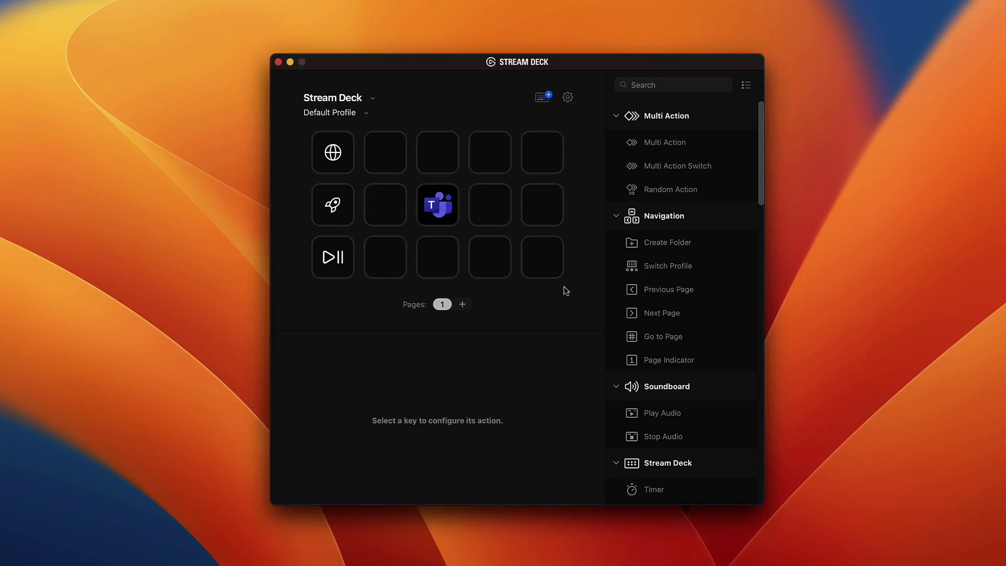
Search the Store's plugins for 'teams' and install Microsoft's Microsoft Teams plugin.
{"action": "left_click", "coordinate": [541, 97]}
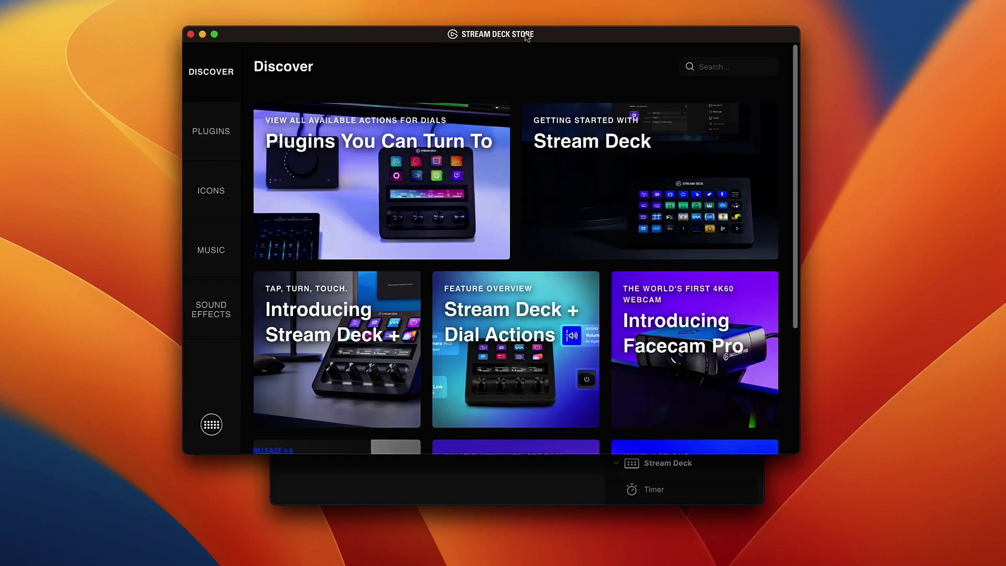
{"action": "left_click", "coordinate": [218, 134]}
{"action": "left_click", "coordinate": [723, 68]}
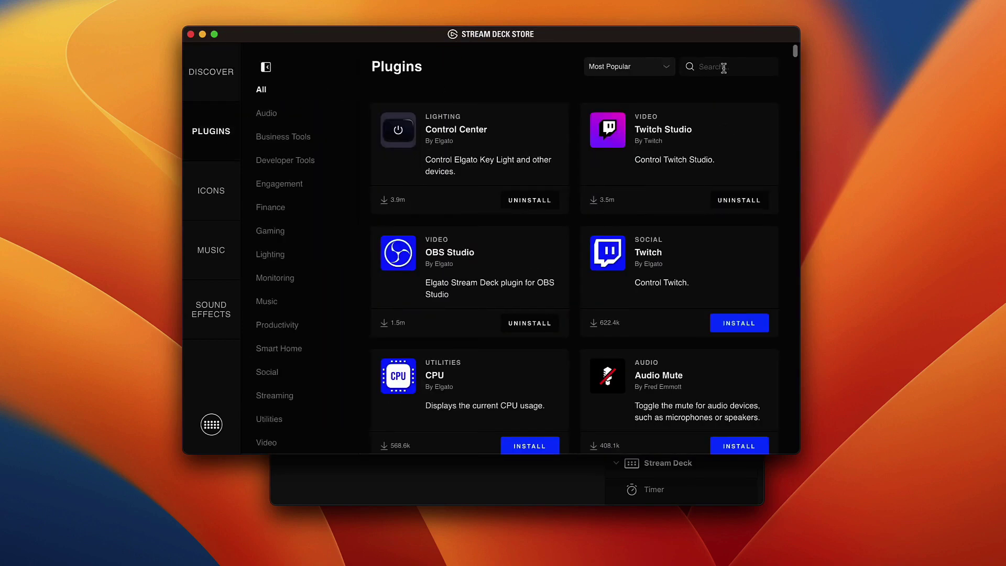
{"action": "type", "text": "teams"}
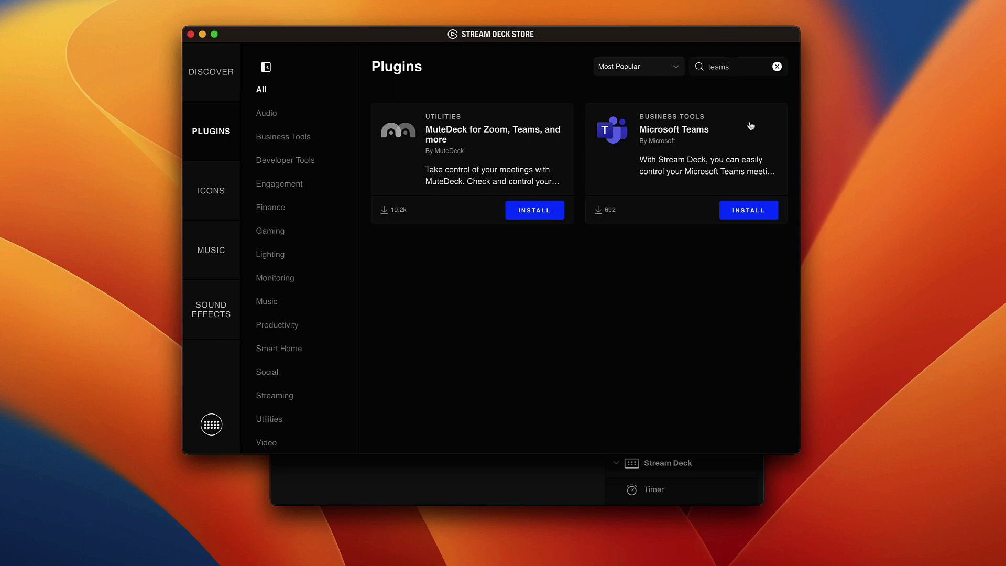
{"action": "left_click", "coordinate": [739, 213]}
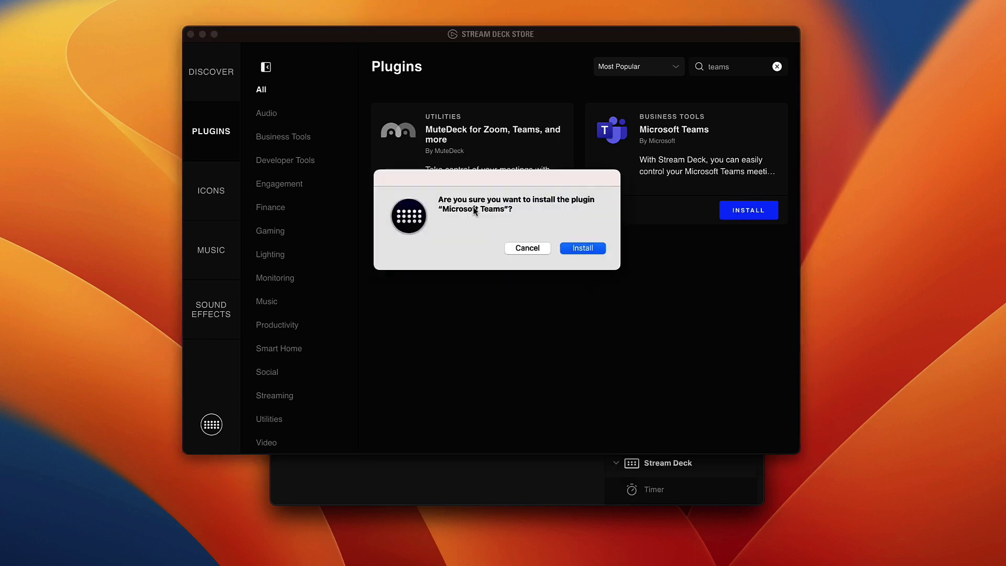
{"action": "left_click", "coordinate": [585, 247]}
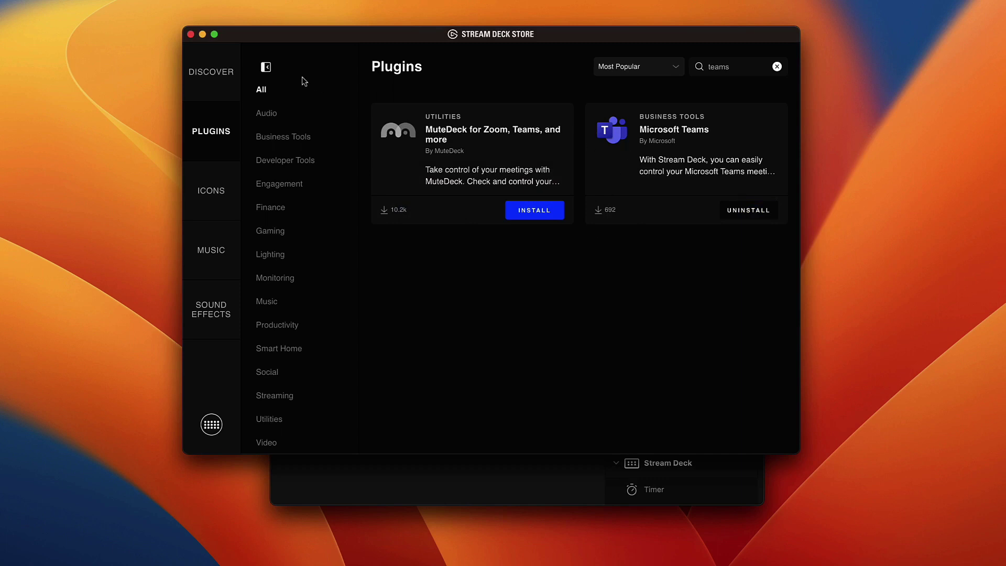
Close the Store and drag the Teams Camera action onto the key at row 2, column 5.
{"action": "left_click", "coordinate": [190, 35]}
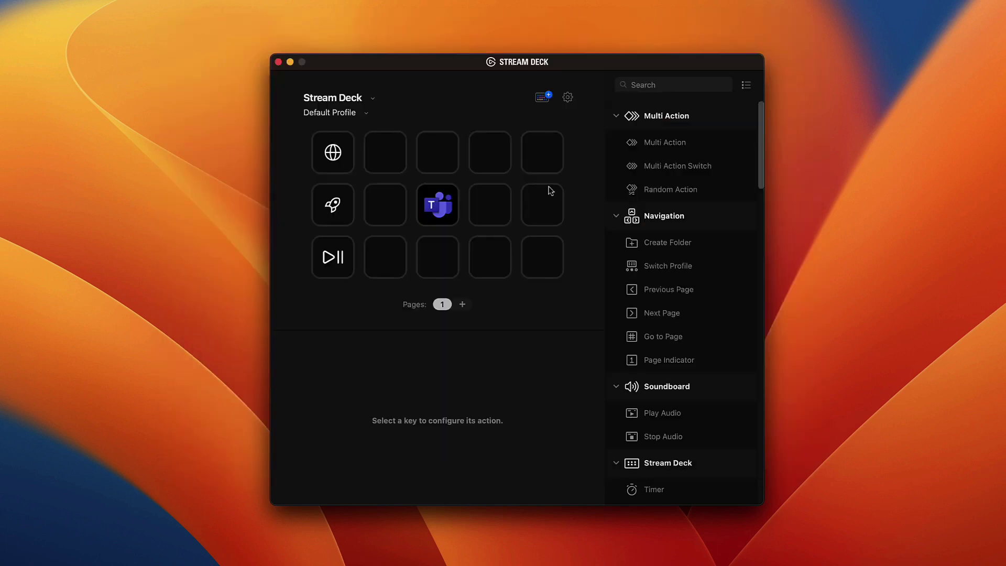
{"action": "scroll", "coordinate": [679, 173], "scroll_direction": "down", "scroll_amount": 10}
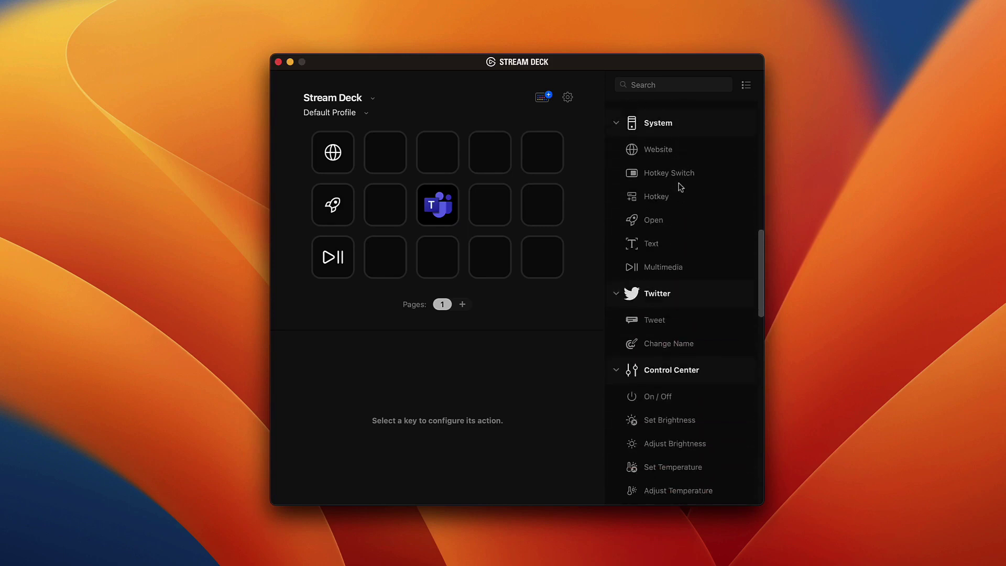
{"action": "scroll", "coordinate": [680, 187], "scroll_direction": "down", "scroll_amount": 10}
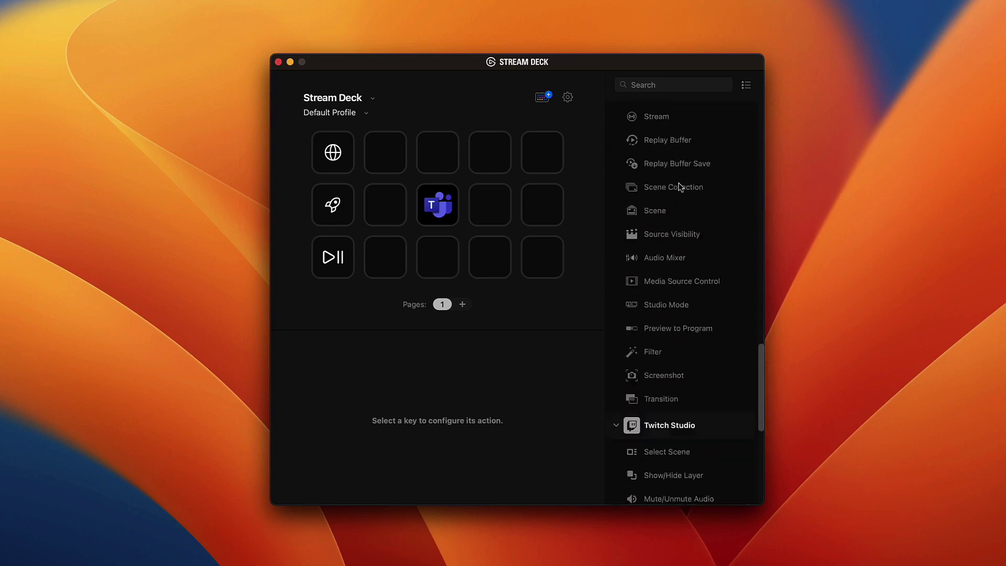
{"action": "scroll", "coordinate": [678, 187], "scroll_direction": "down", "scroll_amount": 8}
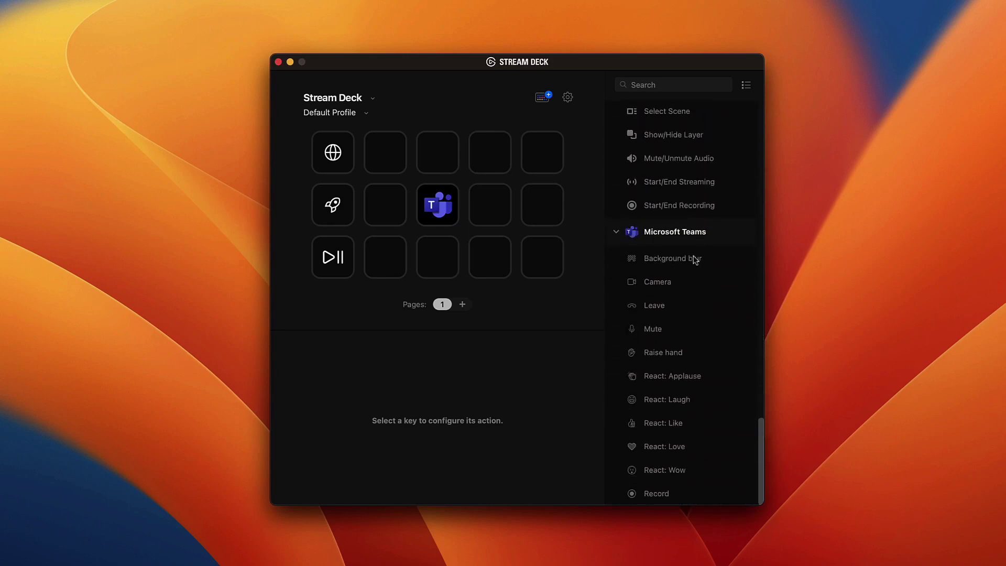
{"action": "left_click_drag", "start_coordinate": [655, 285], "coordinate": [535, 215]}
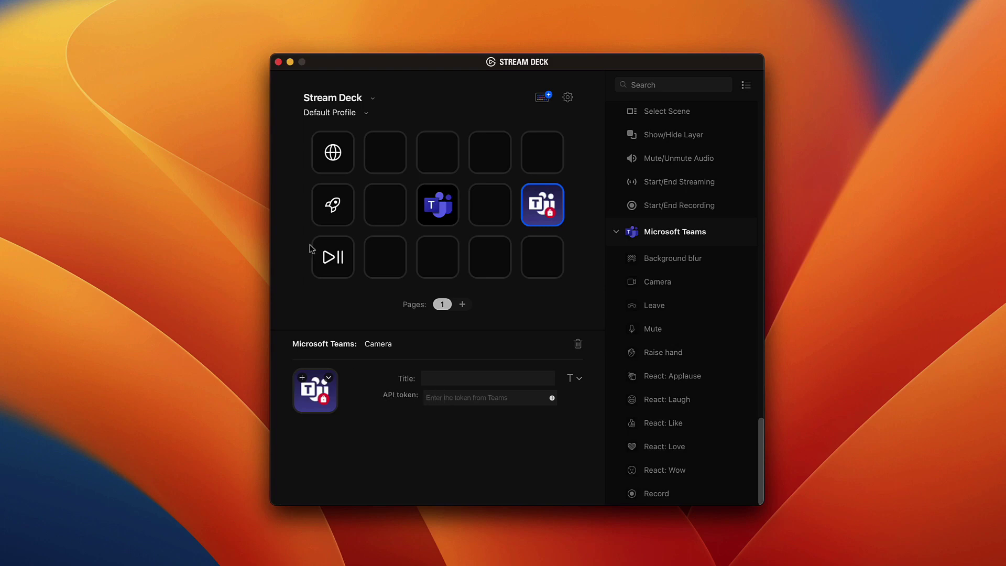
{"action": "left_click", "coordinate": [431, 217]}
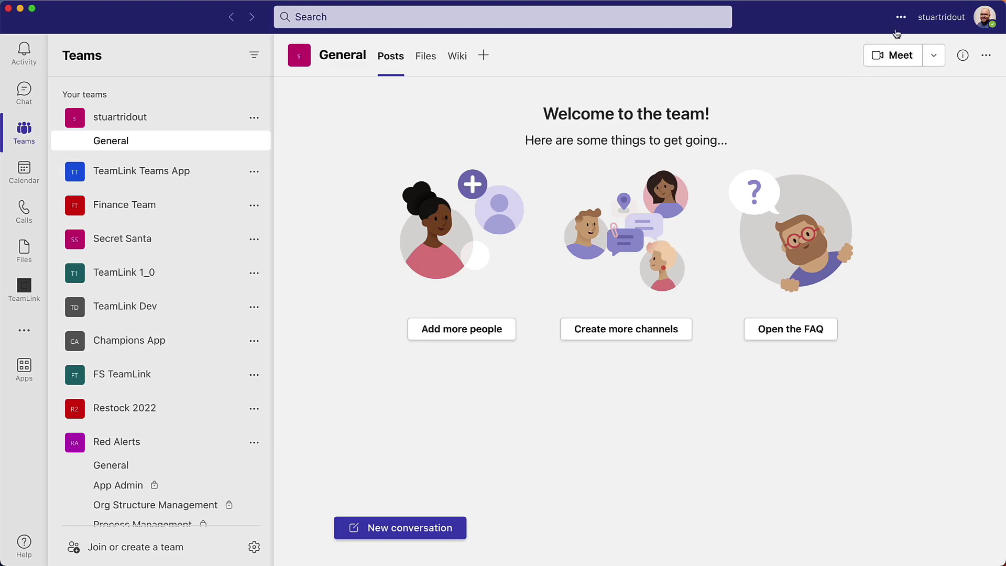
In Teams Privacy settings, turn on Enable API, copy the generated token, and close settings.
{"action": "left_click", "coordinate": [901, 19]}
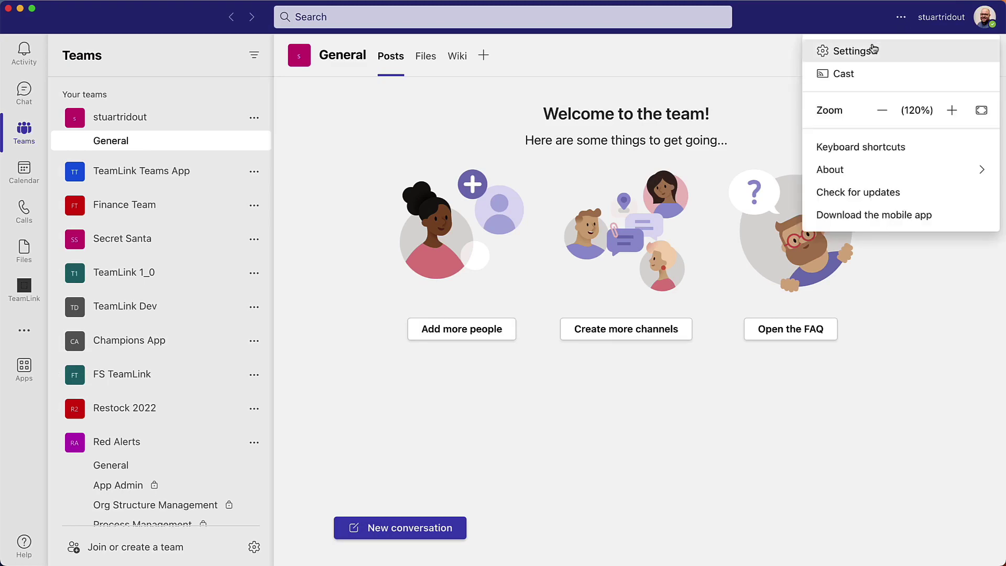
{"action": "left_click", "coordinate": [865, 51]}
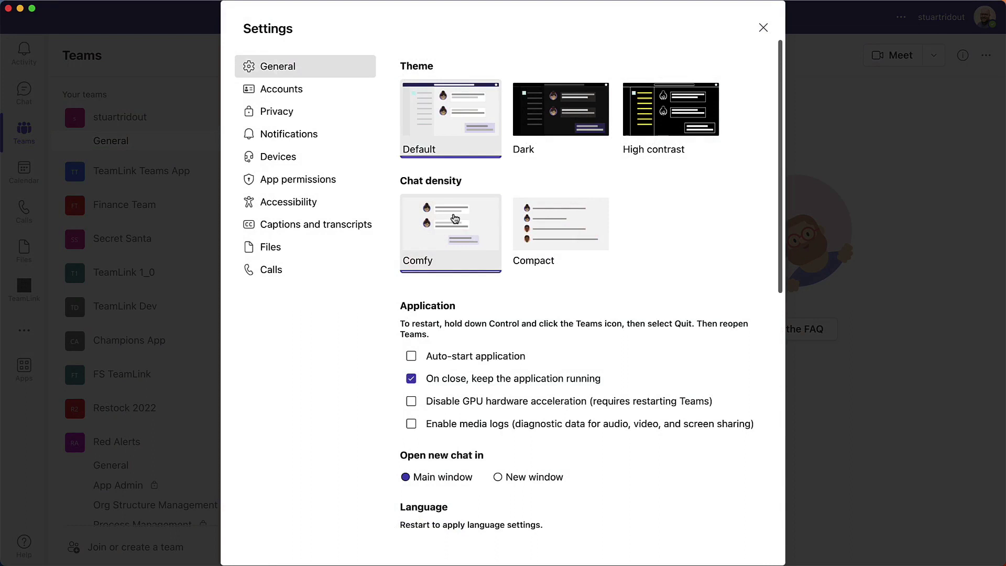
{"action": "left_click", "coordinate": [288, 115]}
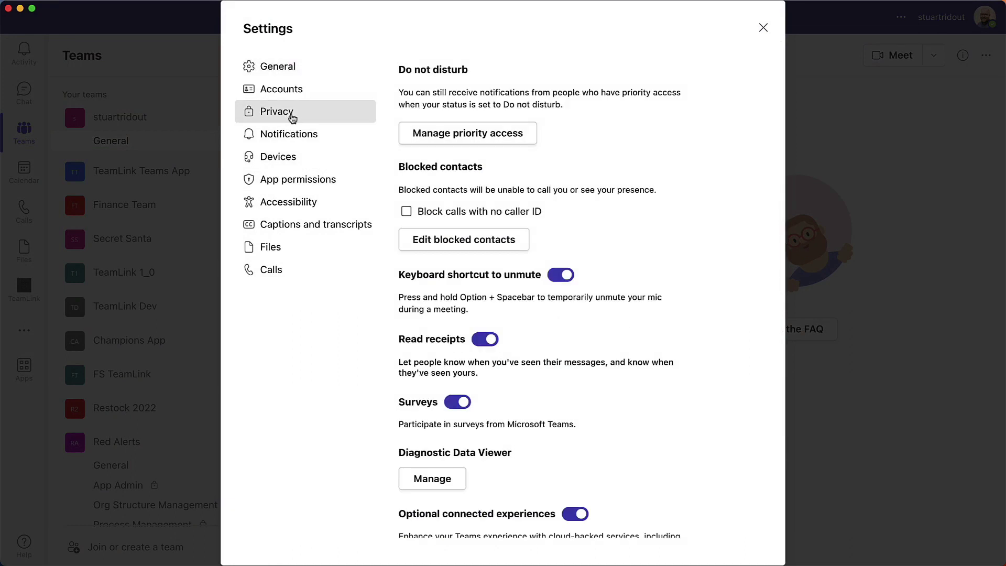
{"action": "scroll", "coordinate": [544, 181], "scroll_direction": "down", "scroll_amount": 3}
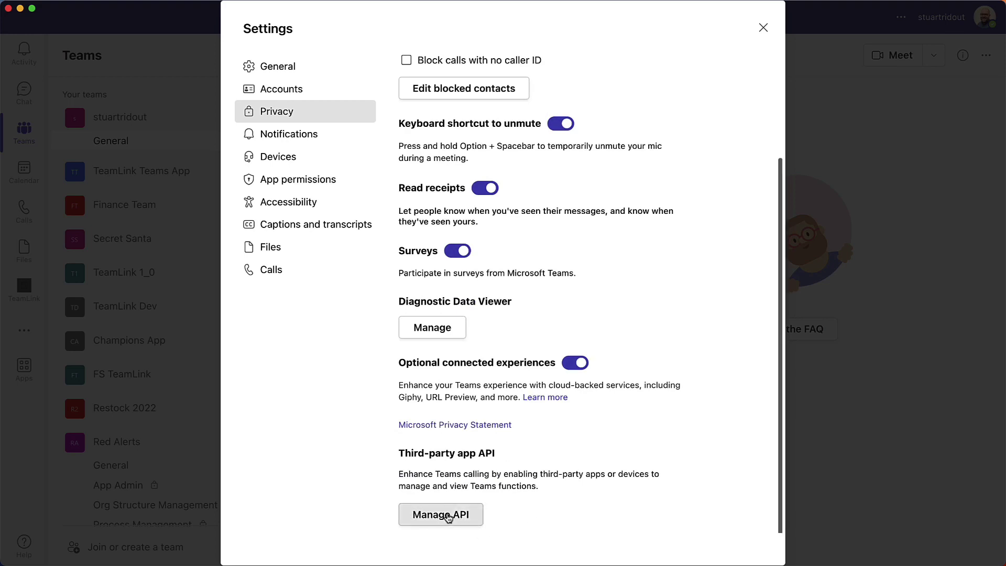
{"action": "left_click", "coordinate": [448, 516]}
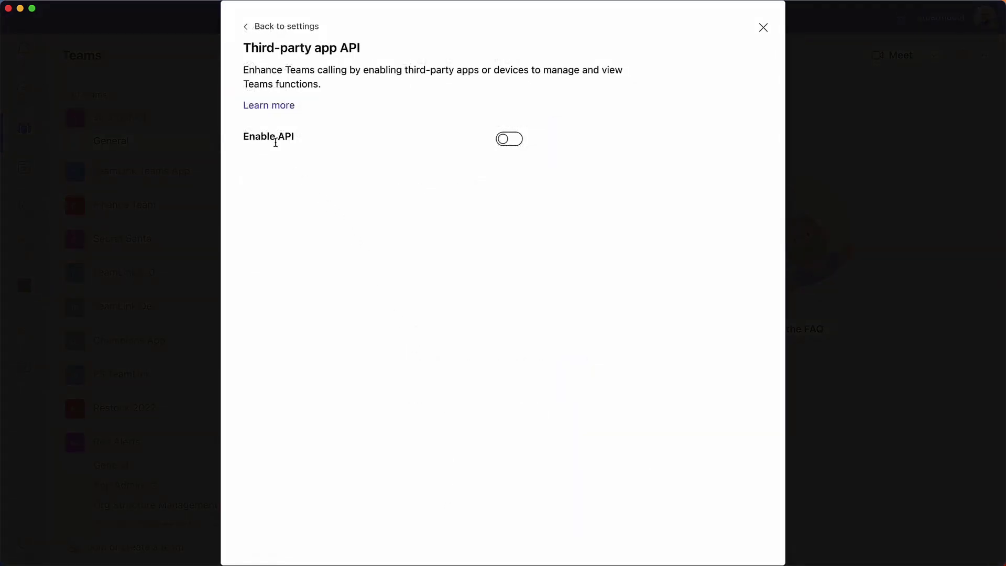
{"action": "left_click", "coordinate": [515, 140]}
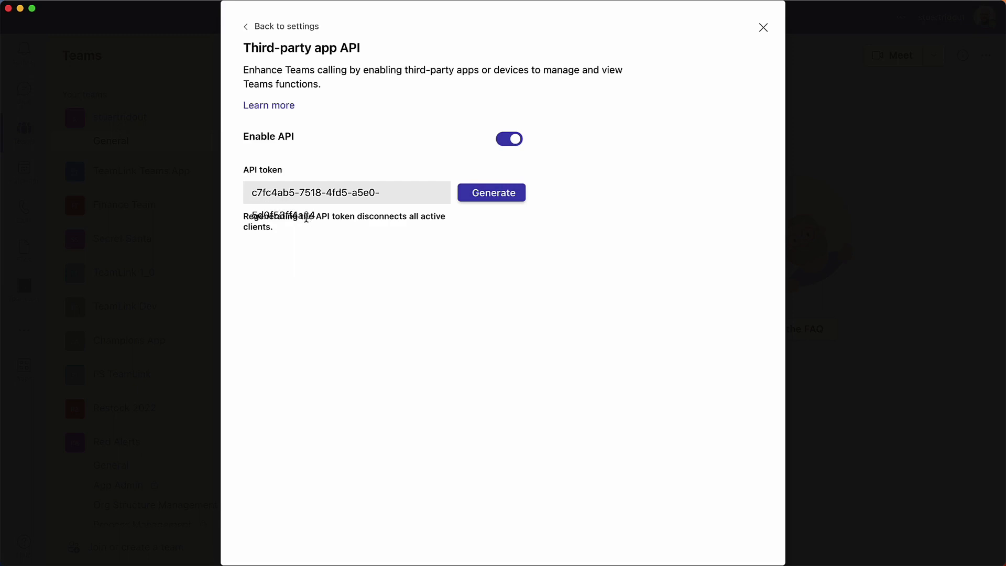
{"action": "triple_click", "coordinate": [257, 193]}
{"action": "key", "text": "super+c"}
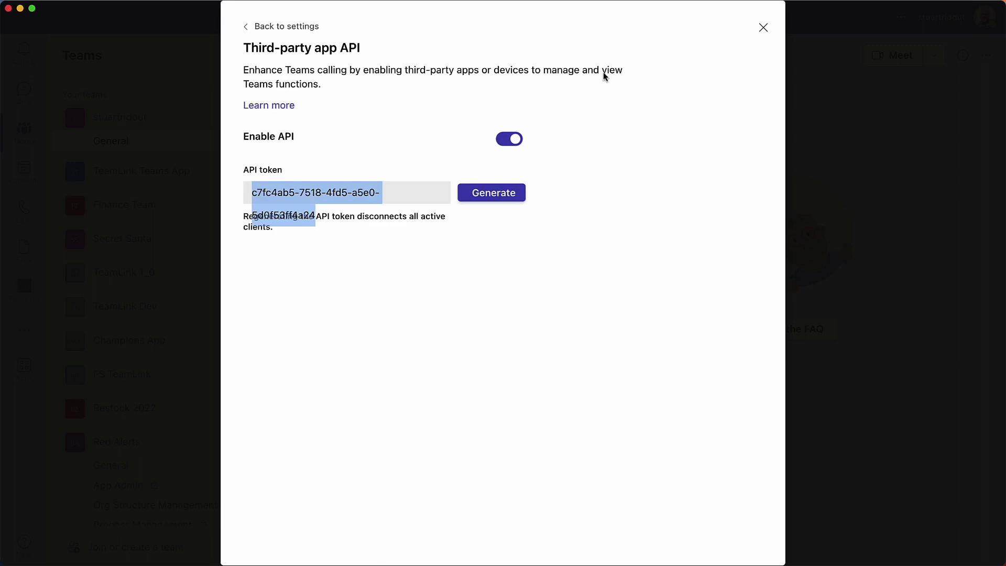
{"action": "left_click", "coordinate": [762, 28]}
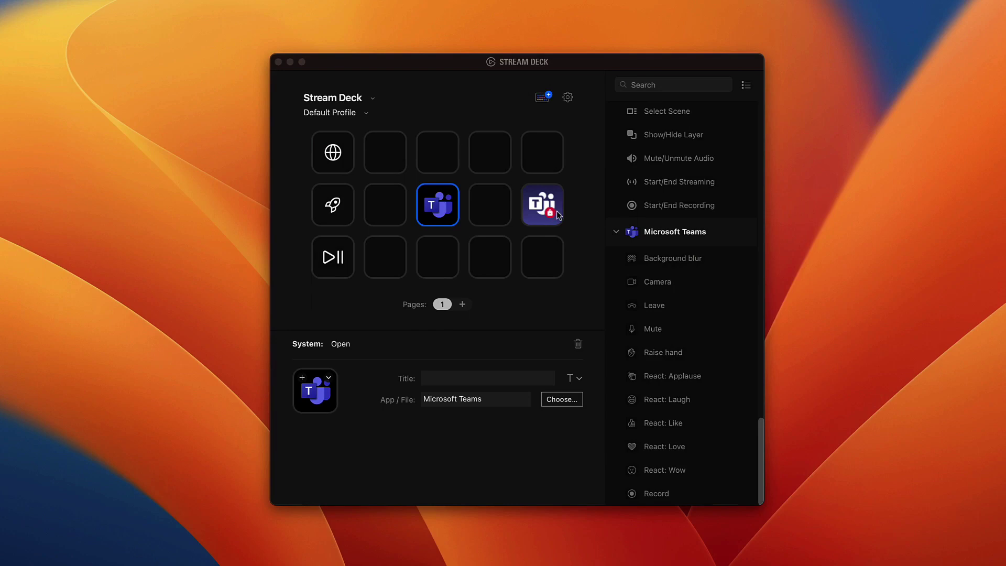
Paste the copied Teams API token into the Camera key's API token field.
{"action": "left_click", "coordinate": [557, 214]}
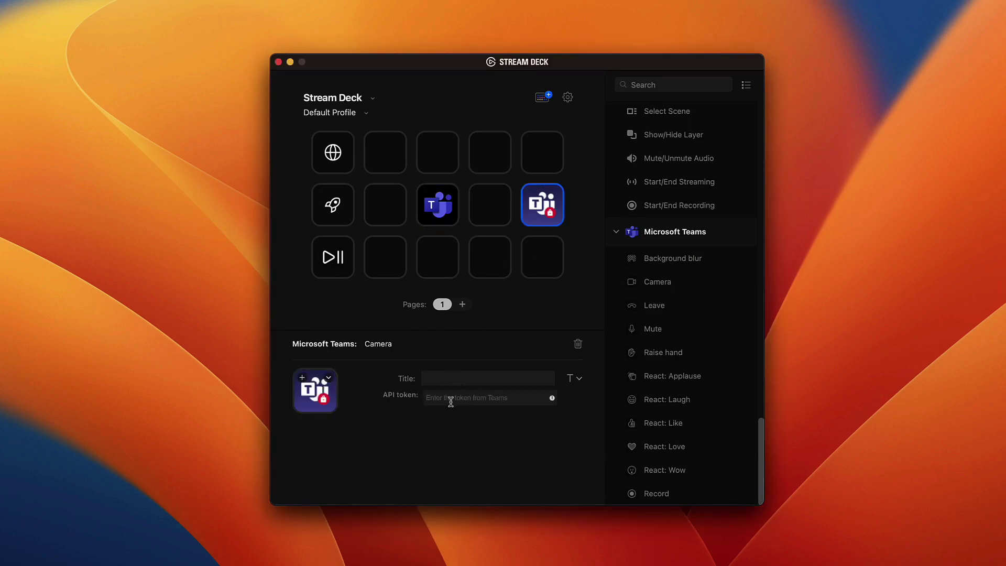
{"action": "key", "text": "super+v"}
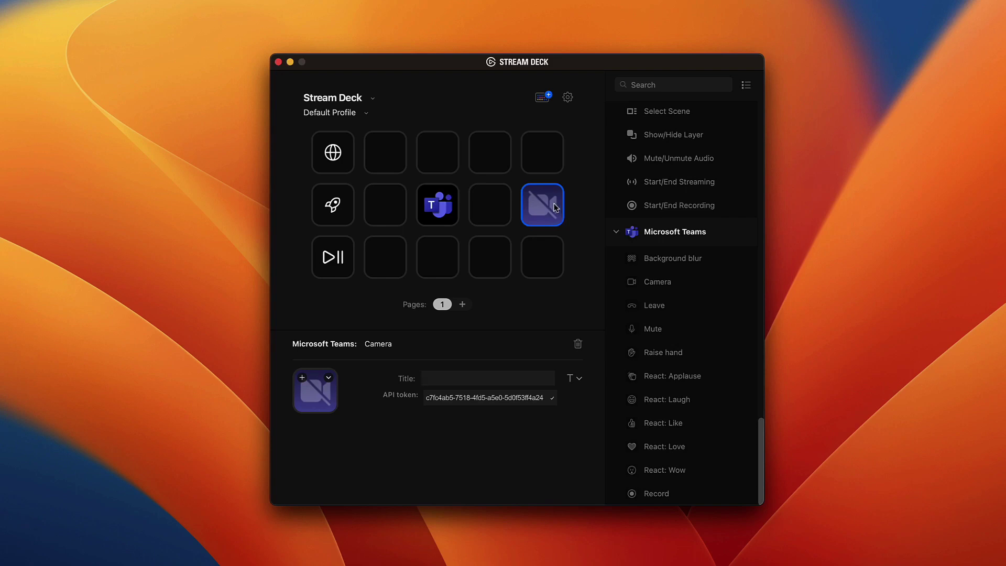
Move Camera to the bottom row and add Teams Mute, Background blur, Leave, Record and Raise hand keys.
{"action": "left_click_drag", "start_coordinate": [555, 207], "coordinate": [385, 250]}
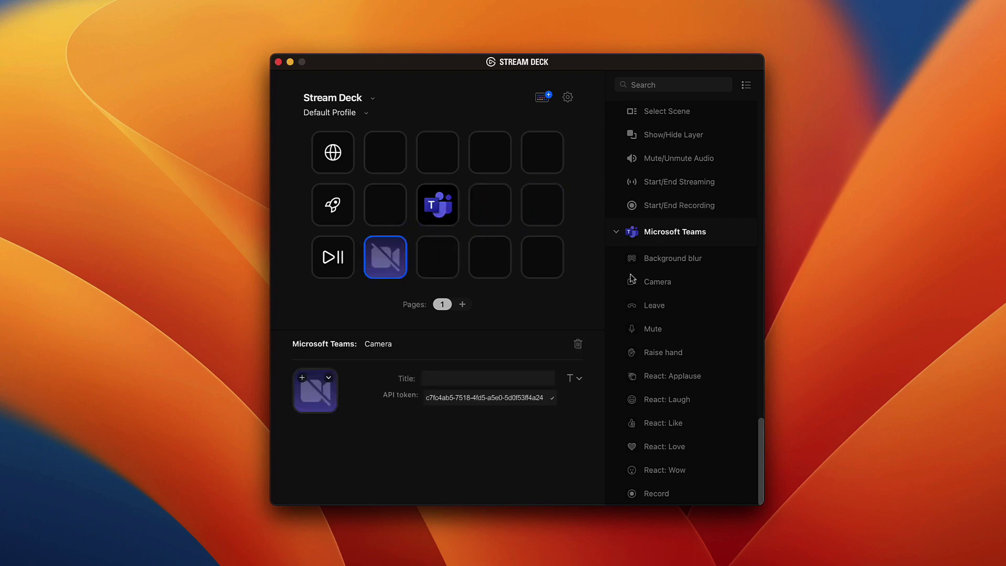
{"action": "left_click_drag", "start_coordinate": [642, 329], "coordinate": [438, 259]}
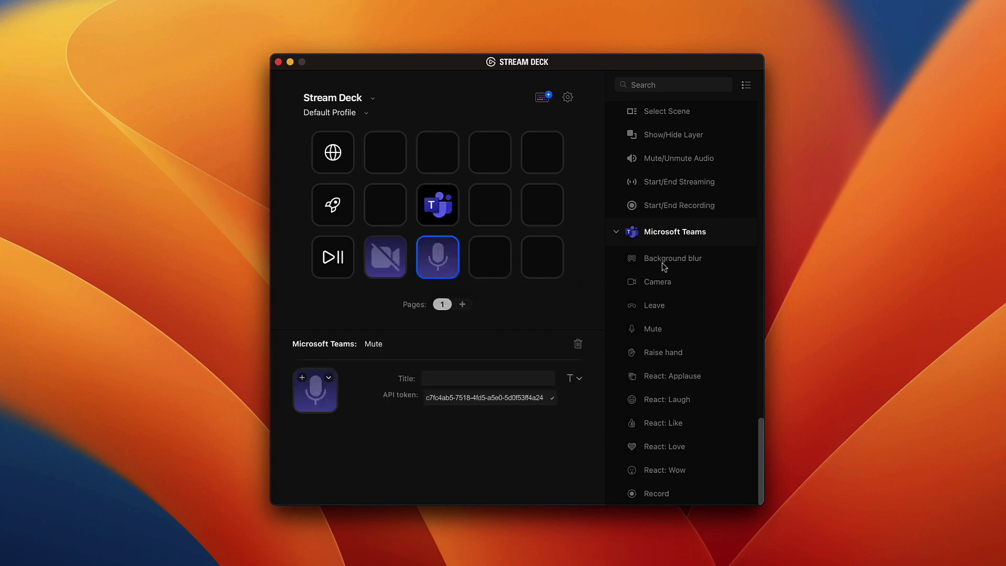
{"action": "left_click_drag", "start_coordinate": [664, 266], "coordinate": [387, 201]}
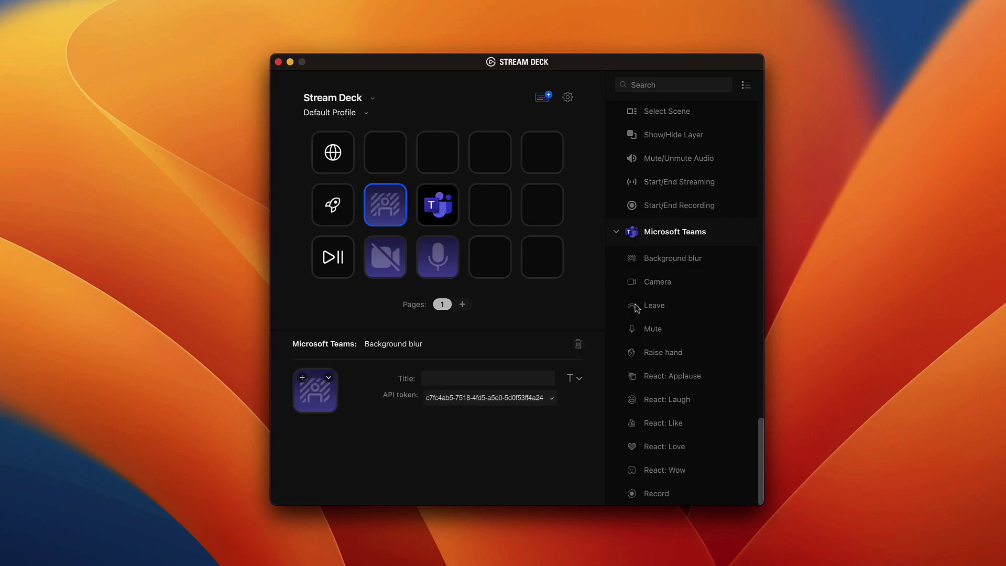
{"action": "left_click_drag", "start_coordinate": [635, 308], "coordinate": [389, 157]}
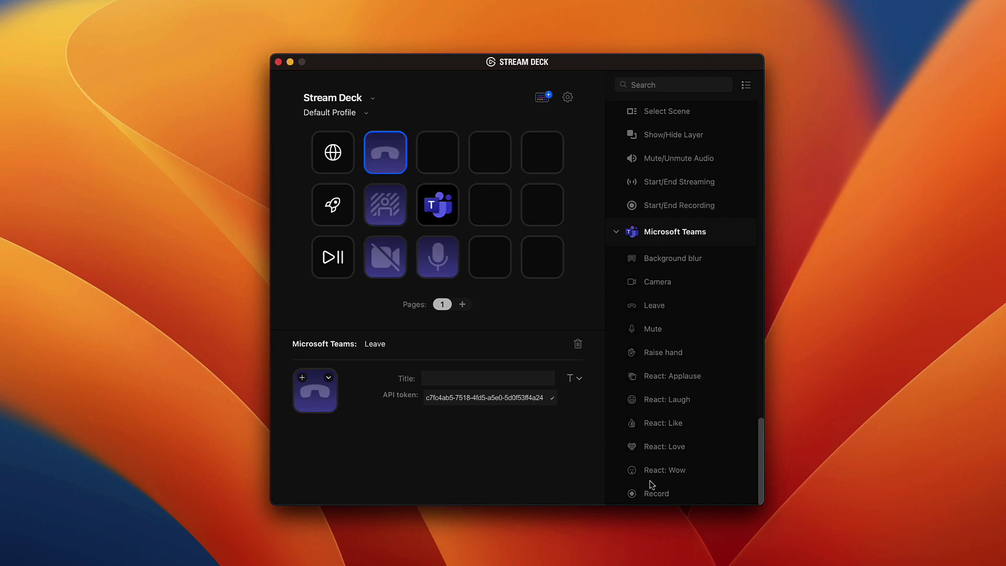
{"action": "left_click_drag", "start_coordinate": [647, 493], "coordinate": [449, 157]}
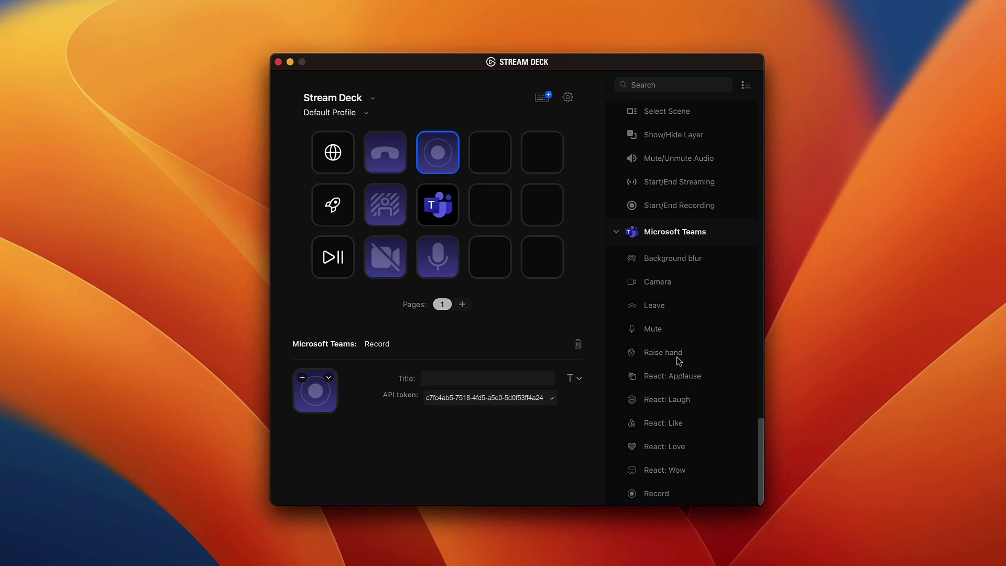
{"action": "left_click_drag", "start_coordinate": [668, 352], "coordinate": [497, 265]}
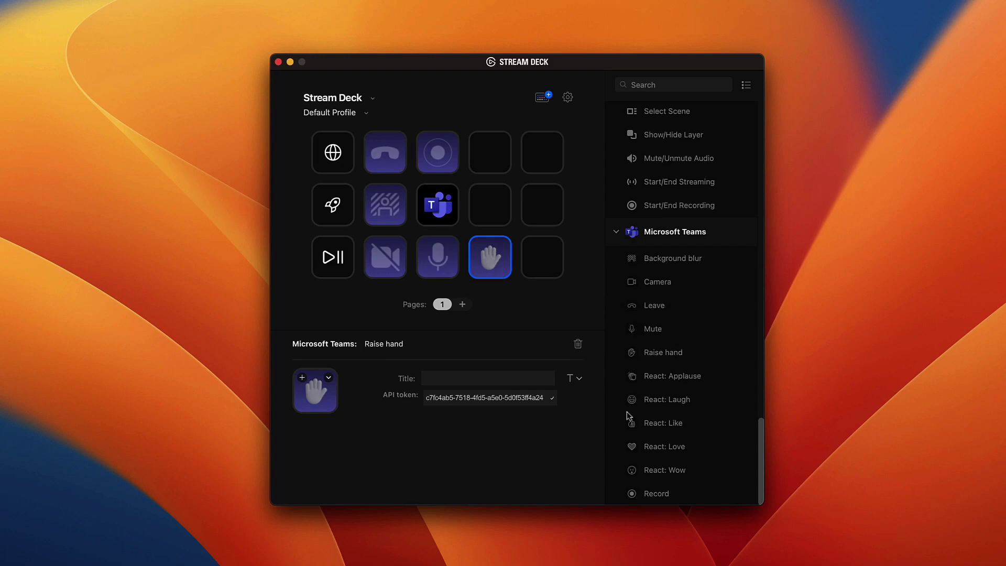
Add the Like, Applause, Laugh, Love and Wow reaction keys to empty slots.
{"action": "left_click_drag", "start_coordinate": [651, 426], "coordinate": [550, 273]}
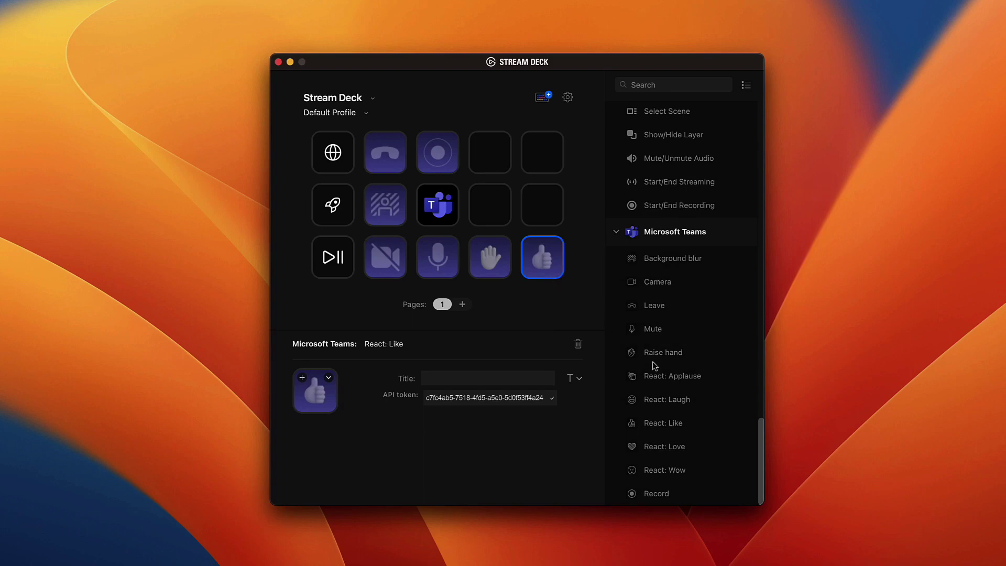
{"action": "left_click_drag", "start_coordinate": [667, 379], "coordinate": [491, 205]}
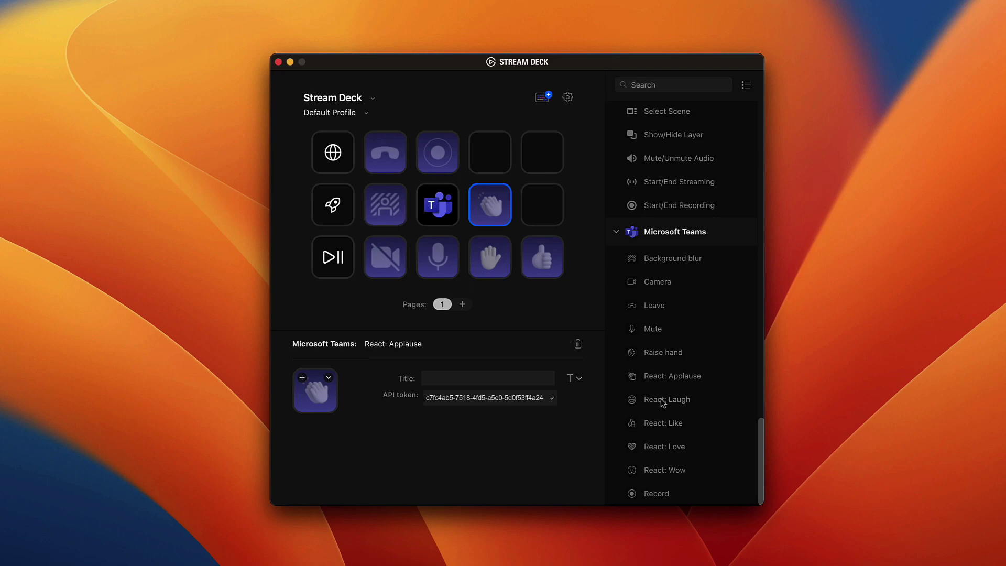
{"action": "left_click_drag", "start_coordinate": [663, 402], "coordinate": [541, 215]}
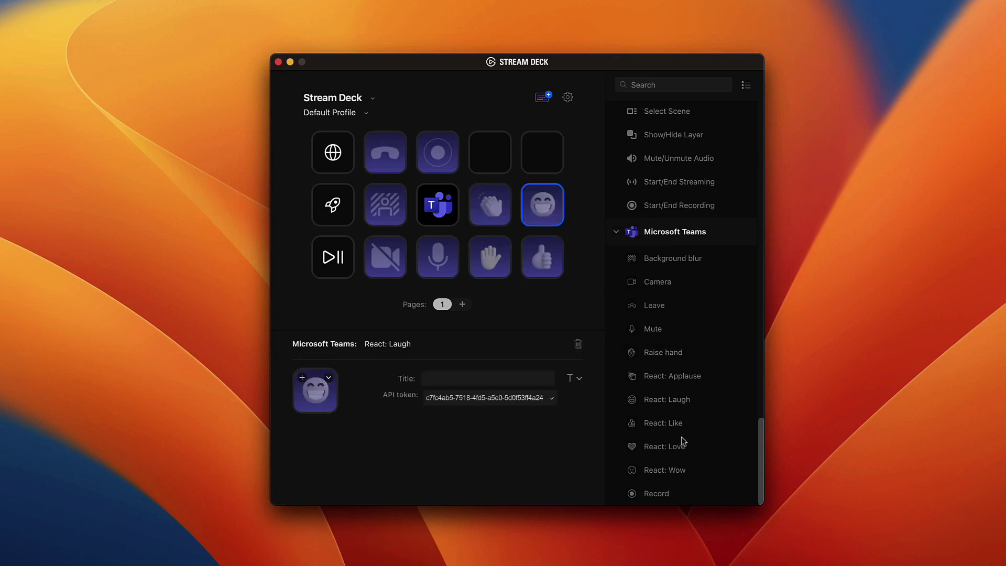
{"action": "left_click_drag", "start_coordinate": [664, 451], "coordinate": [502, 166]}
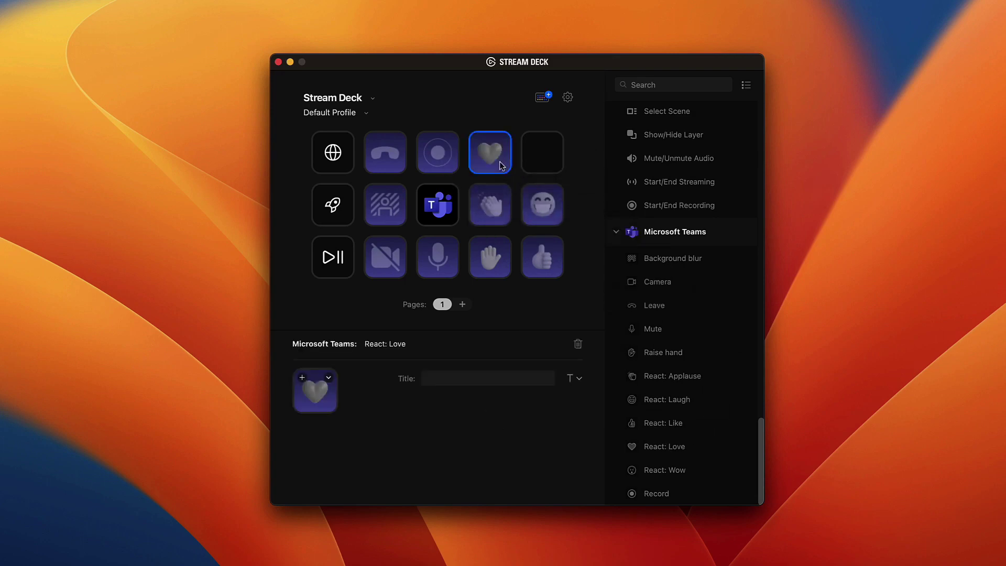
{"action": "left_click_drag", "start_coordinate": [648, 455], "coordinate": [555, 164]}
{"action": "left_click", "coordinate": [580, 173]}
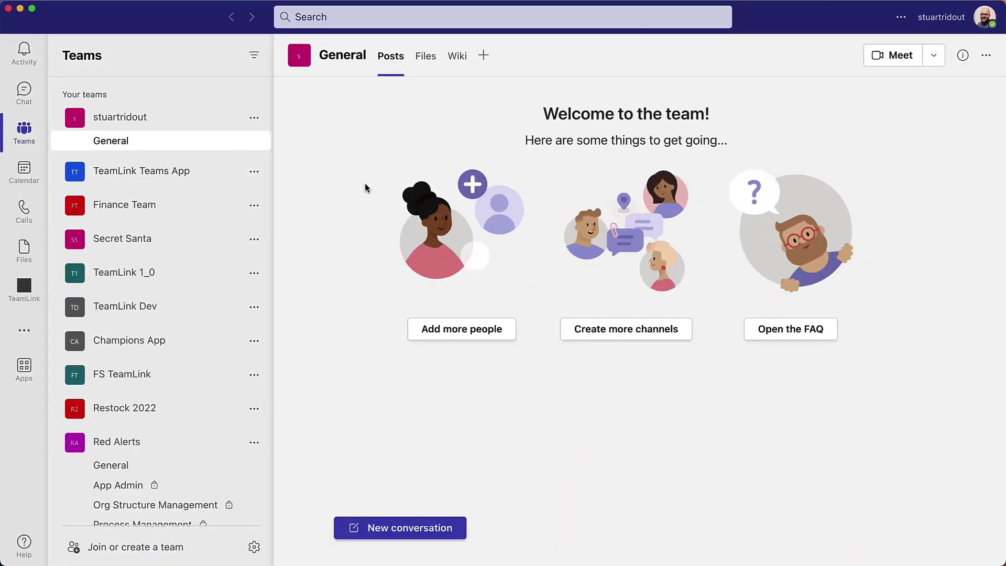
Start a Meet now instant meeting from the Teams Calendar.
{"action": "left_click", "coordinate": [29, 172]}
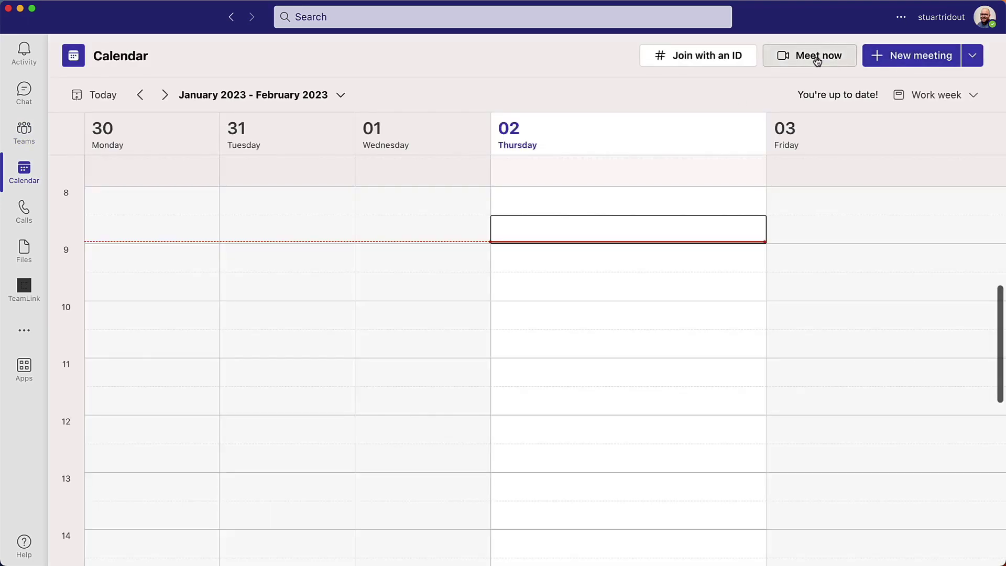
{"action": "left_click", "coordinate": [816, 58]}
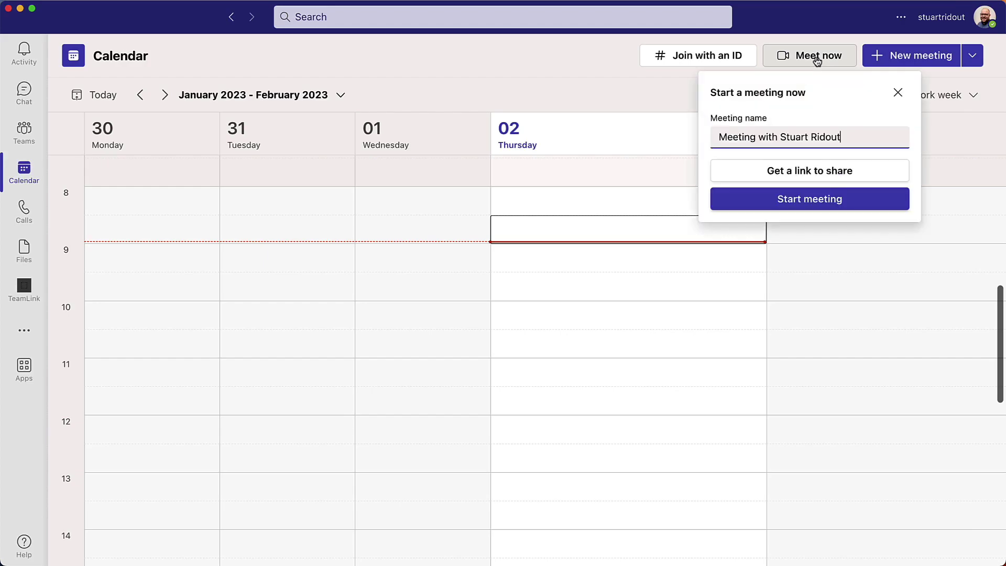
{"action": "left_click", "coordinate": [785, 199]}
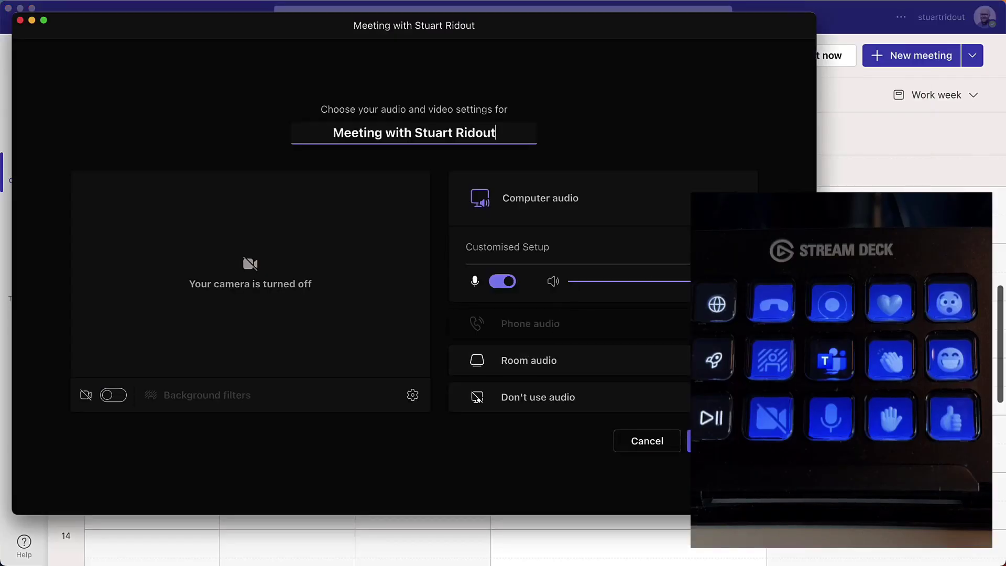
Join the meeting, dismiss the invite dialog, and mute then unmute the mic from Stream Deck.
{"action": "key", "text": "Return"}
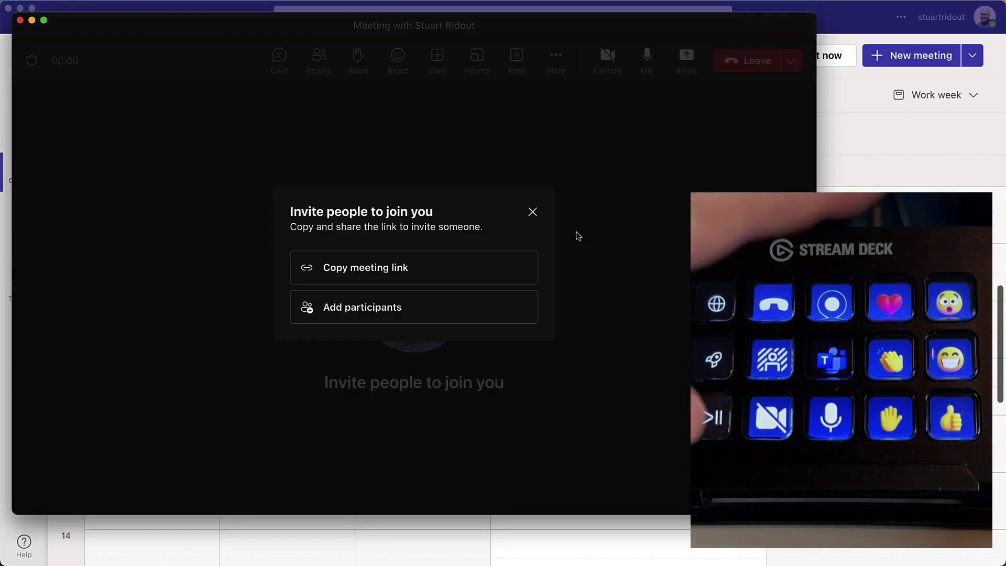
{"action": "left_click", "coordinate": [533, 213]}
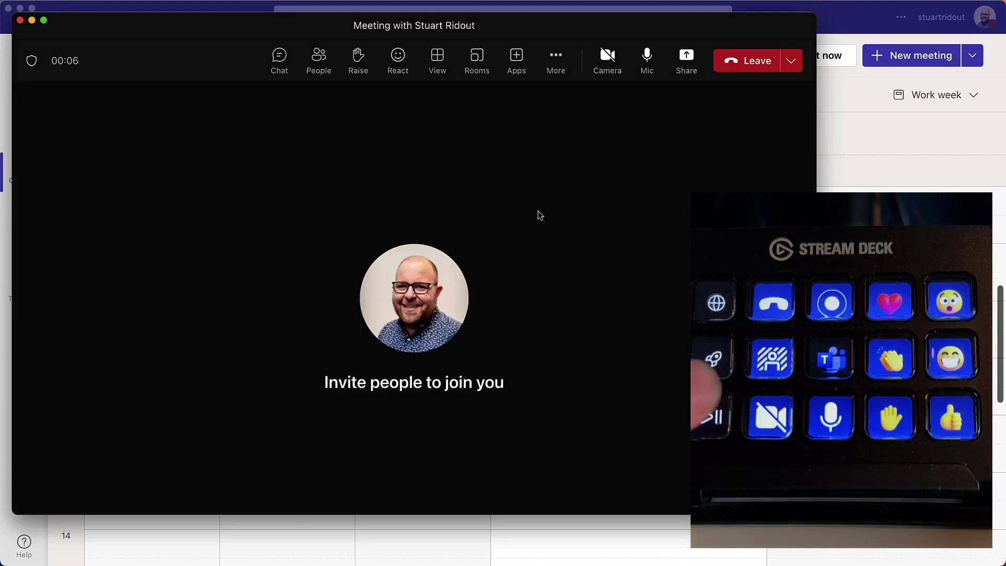
{"action": "key", "text": "super+shift+m"}
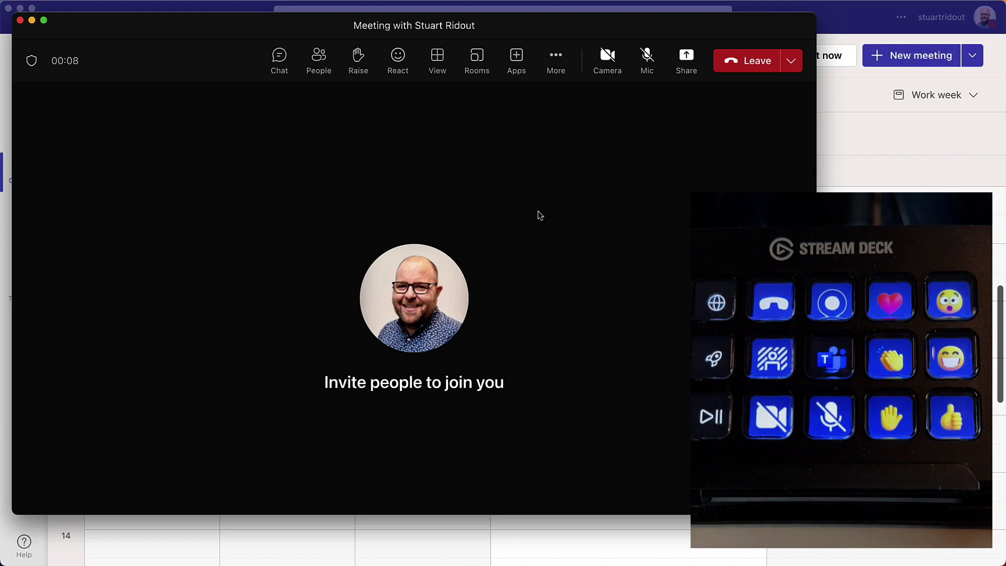
{"action": "key", "text": "super+shift+m"}
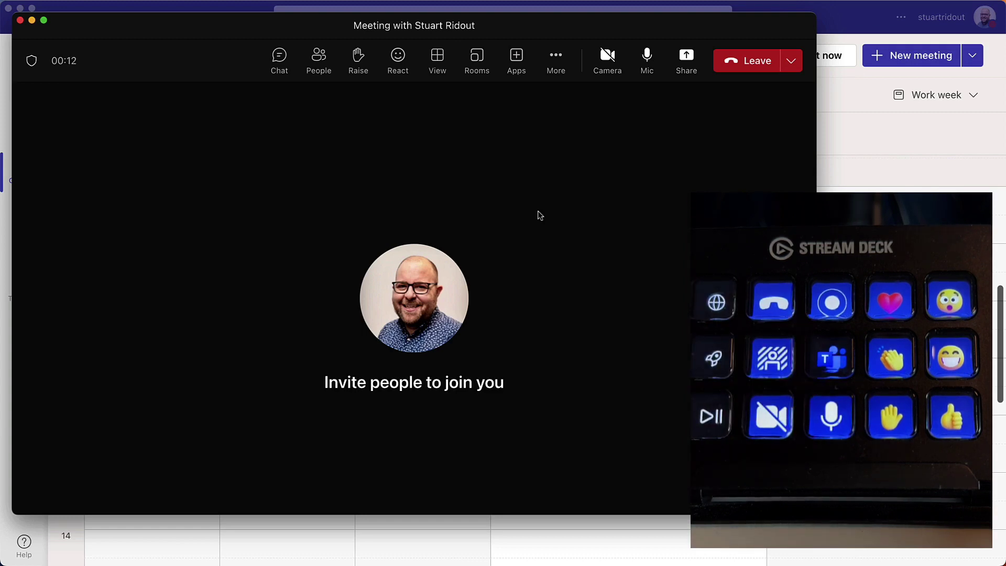
Turn the camera on, blur the background, and send reactions including a laugh.
{"action": "key", "text": "super+shift+o"}
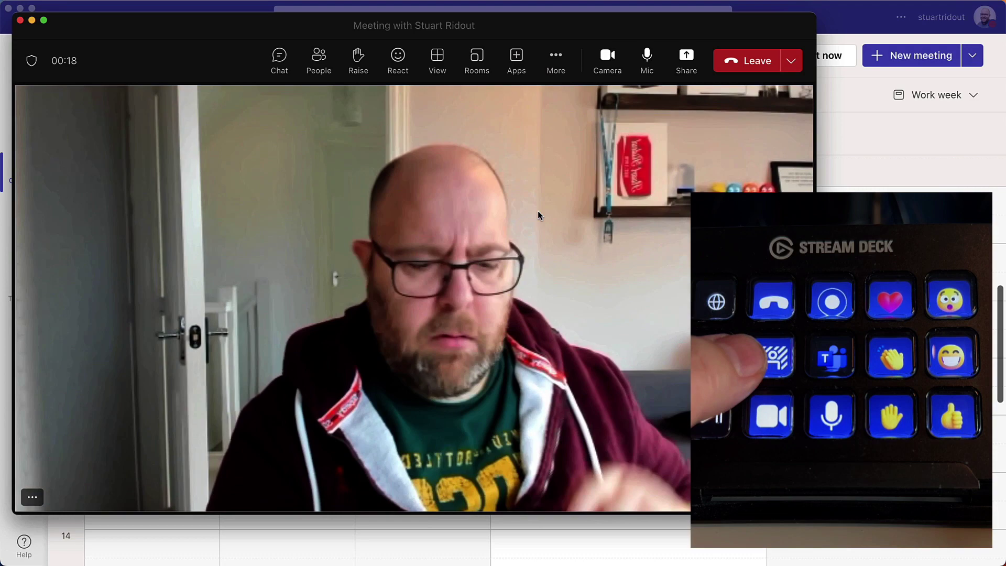
{"action": "key", "text": "super+shift+p"}
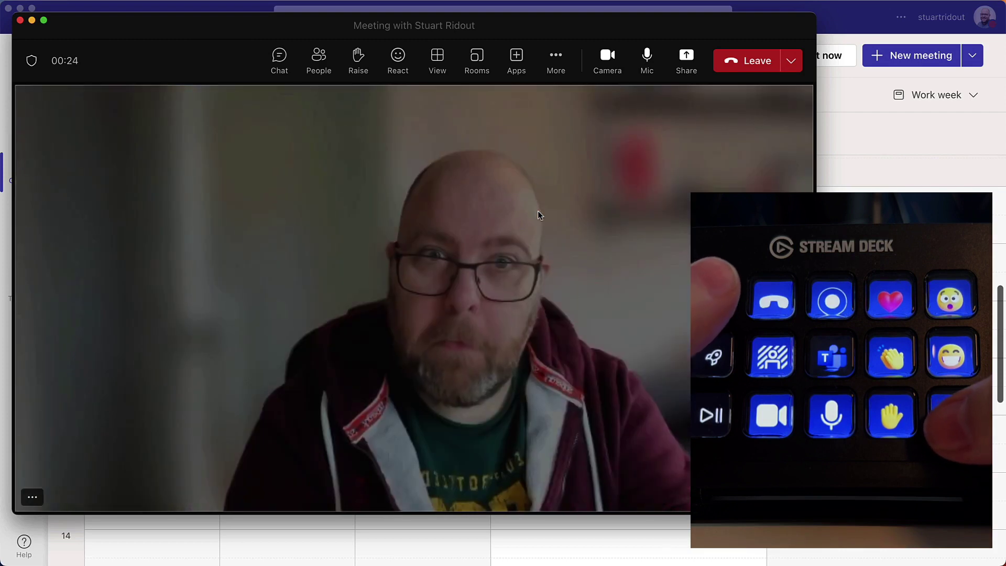
{"action": "key", "text": "super+shift+l"}
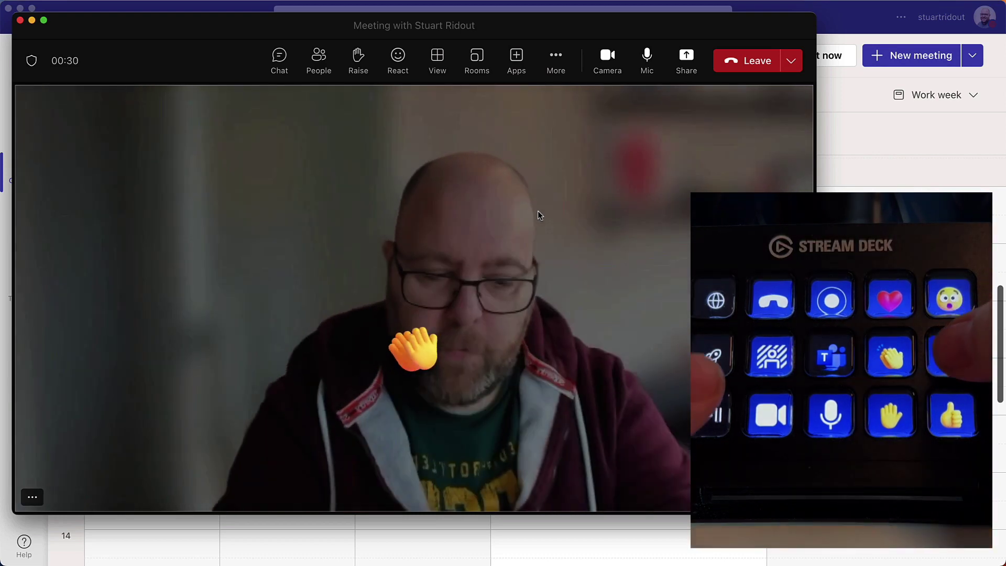
{"action": "key", "text": "super+shift+h"}
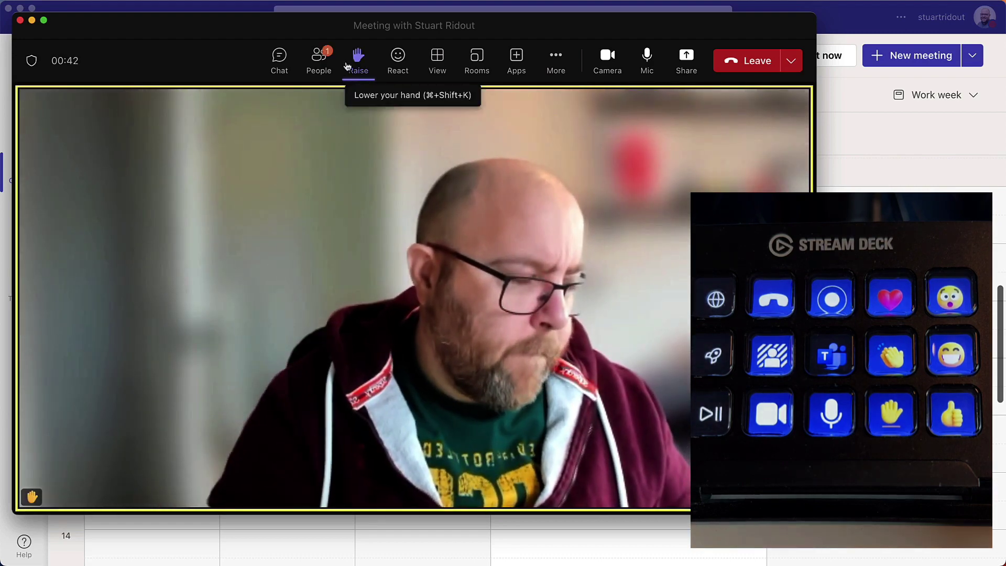
Open the People list, then leave the meeting with the Stream Deck Leave key.
{"action": "left_click", "coordinate": [318, 58]}
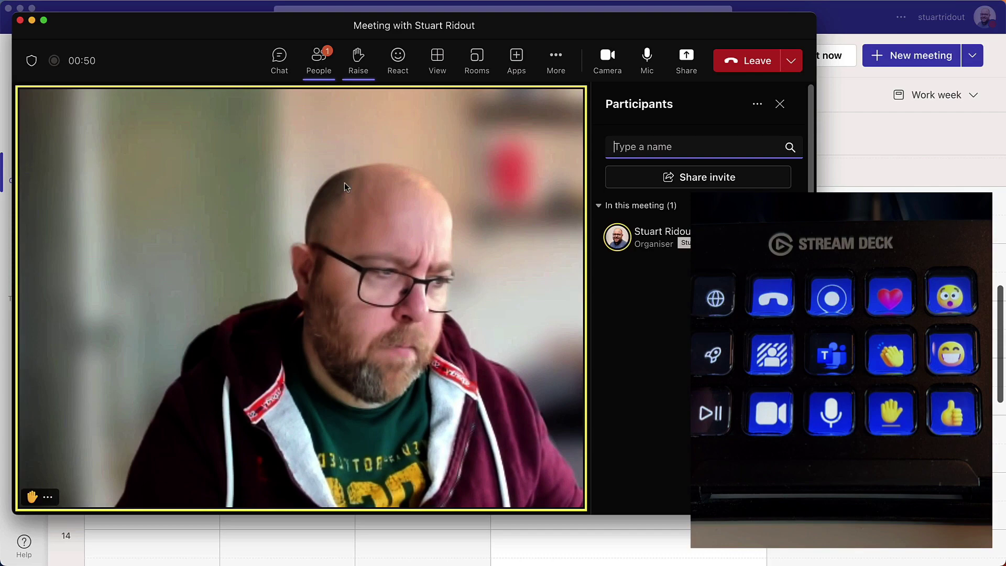
{"action": "mouse_move", "coordinate": [57, 64]}
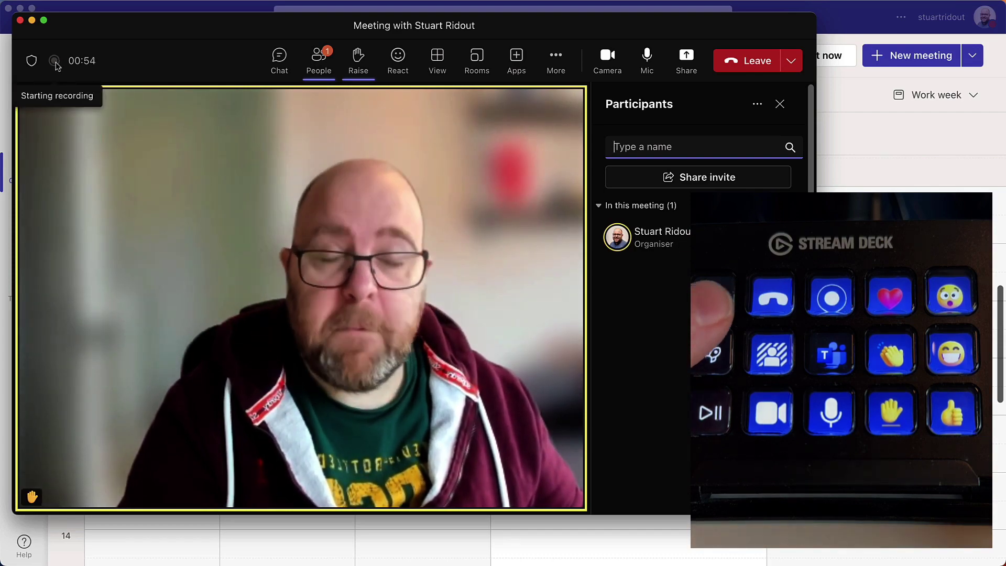
{"action": "key", "text": "super+shift+h"}
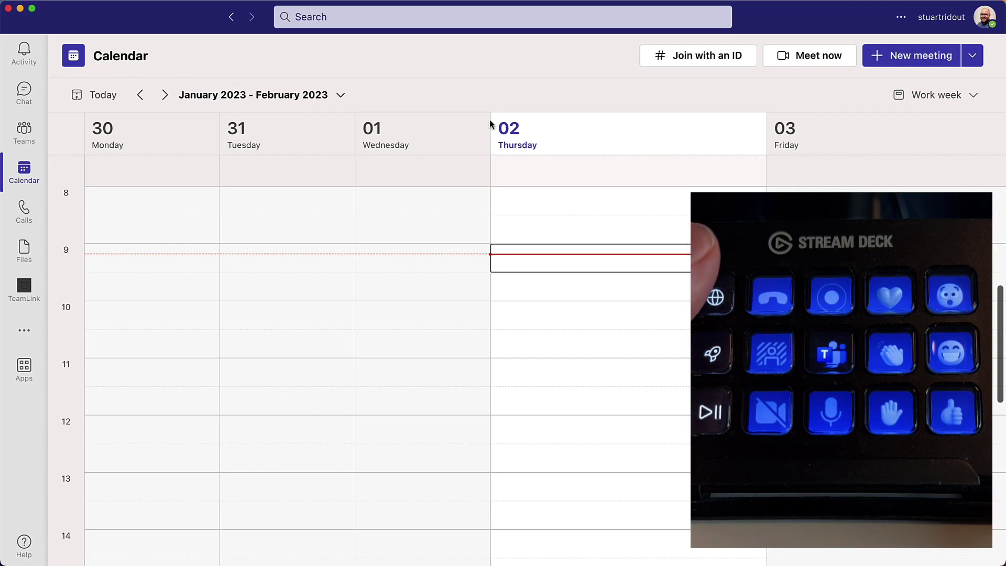
Start and join another Meet now meeting, then close the Invite people dialog.
{"action": "left_click", "coordinate": [791, 63]}
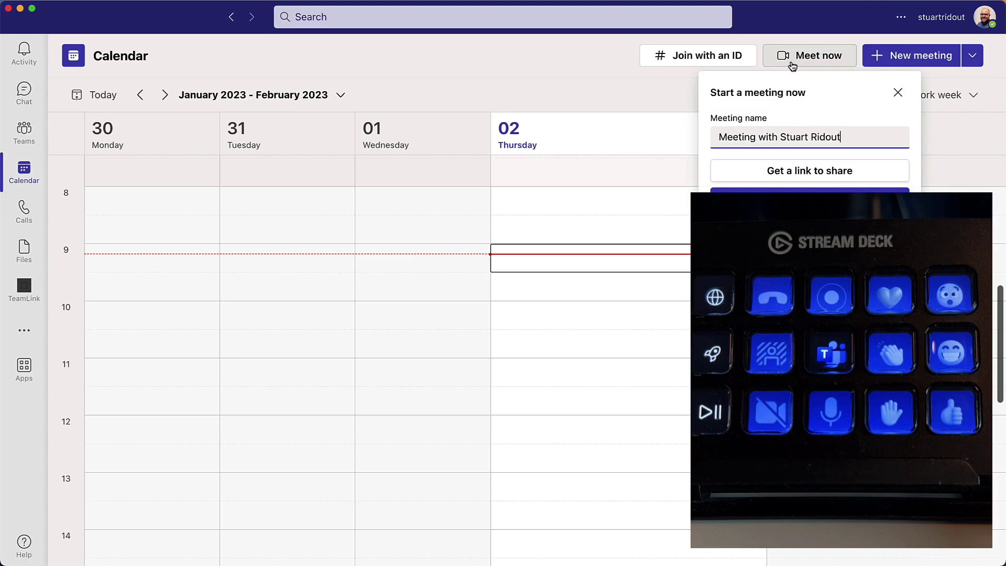
{"action": "key", "text": "Return"}
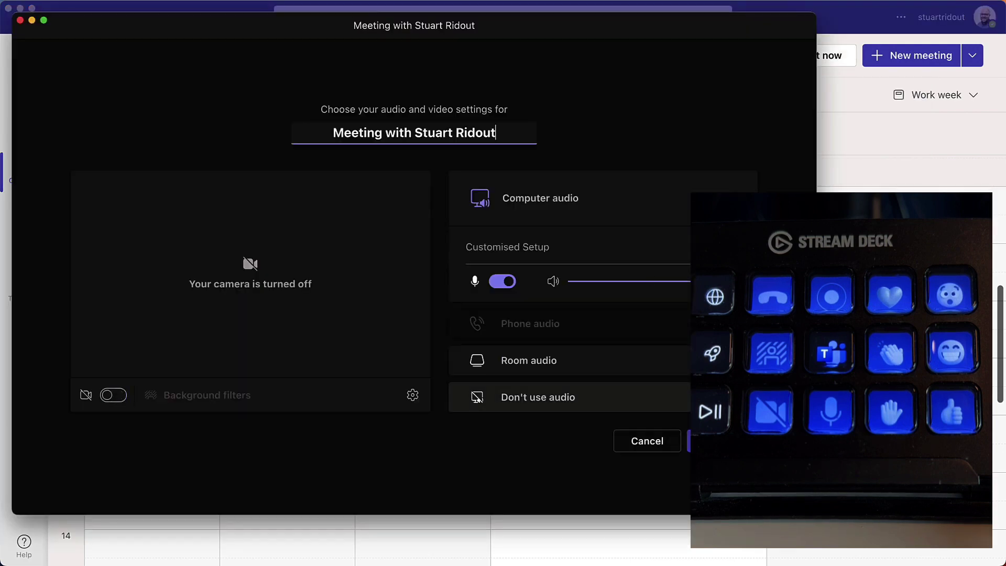
{"action": "key", "text": "Return"}
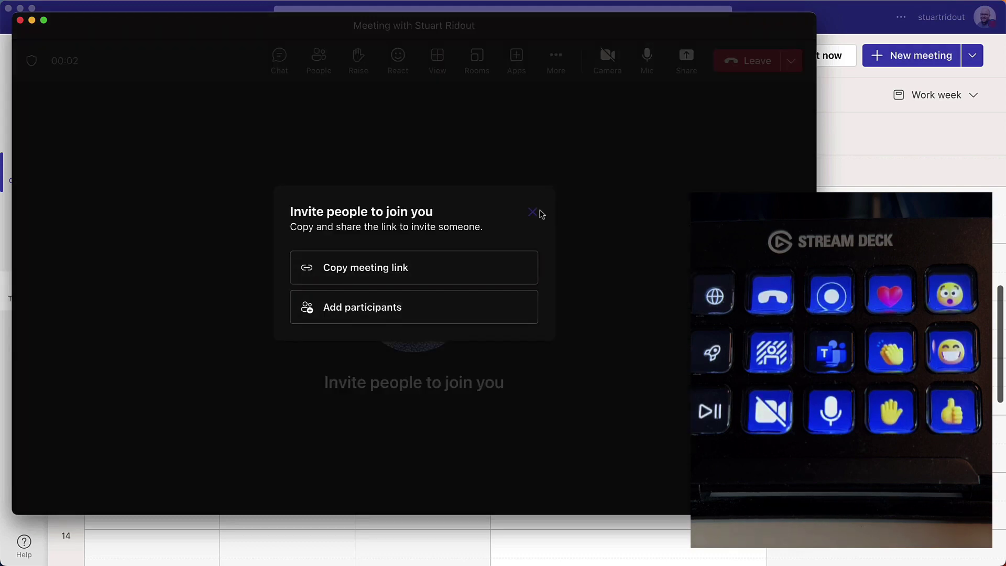
{"action": "left_click", "coordinate": [539, 211]}
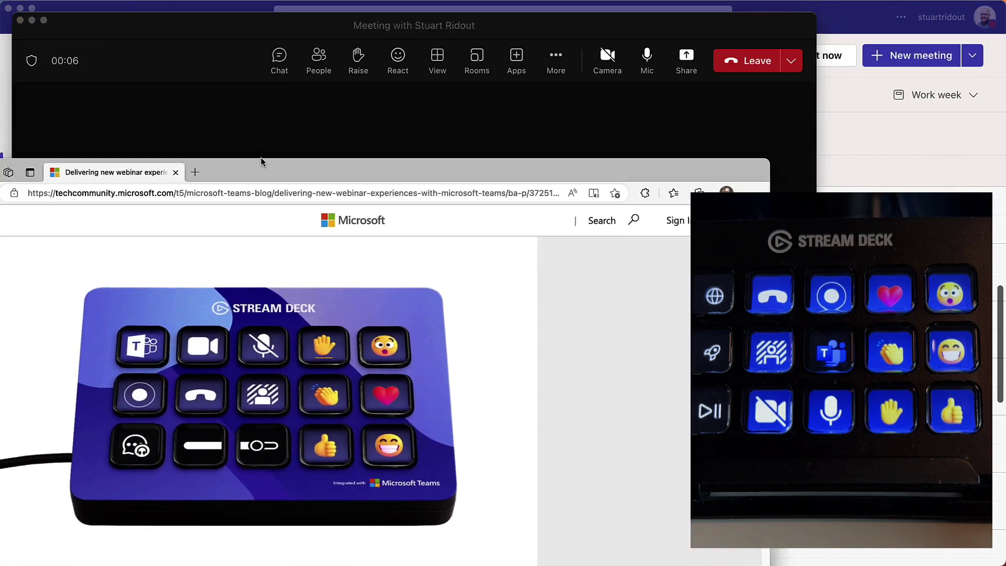
Place the Edge window with the Stream Deck Teams plugin article over the meeting.
{"action": "left_click_drag", "start_coordinate": [320, 172], "coordinate": [373, 100]}
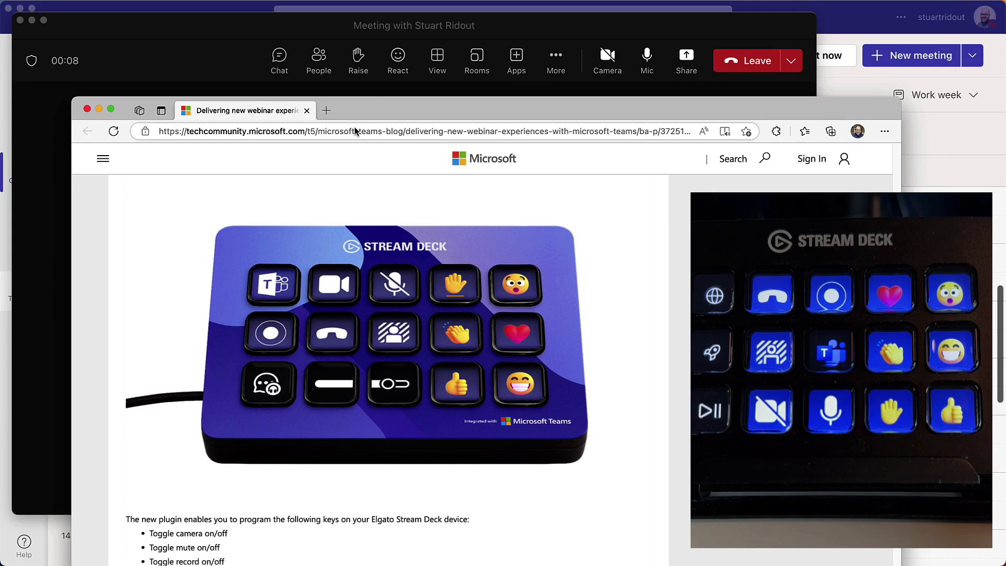
{"action": "scroll", "coordinate": [356, 367], "scroll_direction": "down", "scroll_amount": 3}
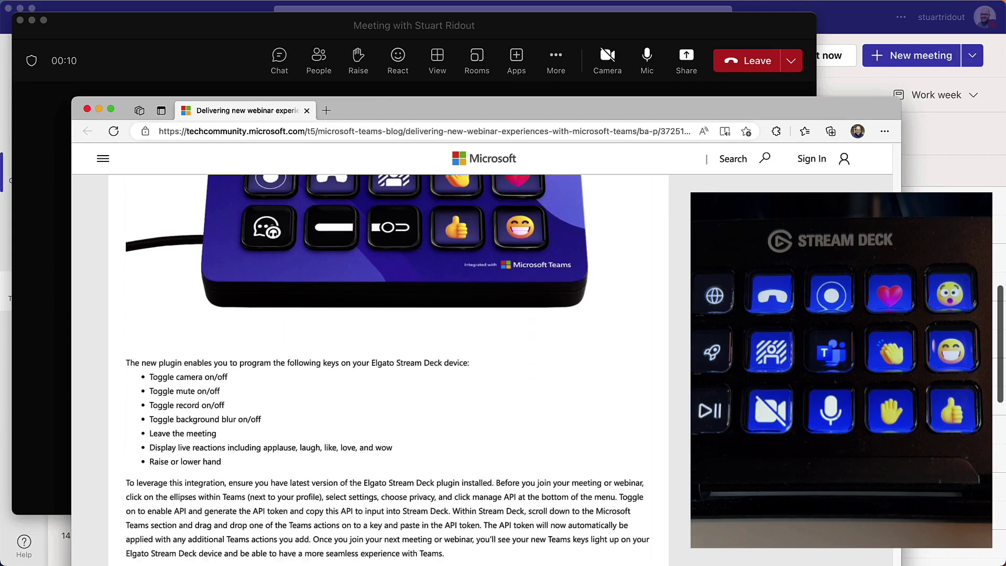
{"action": "scroll", "coordinate": [356, 366], "scroll_direction": "up", "scroll_amount": 2}
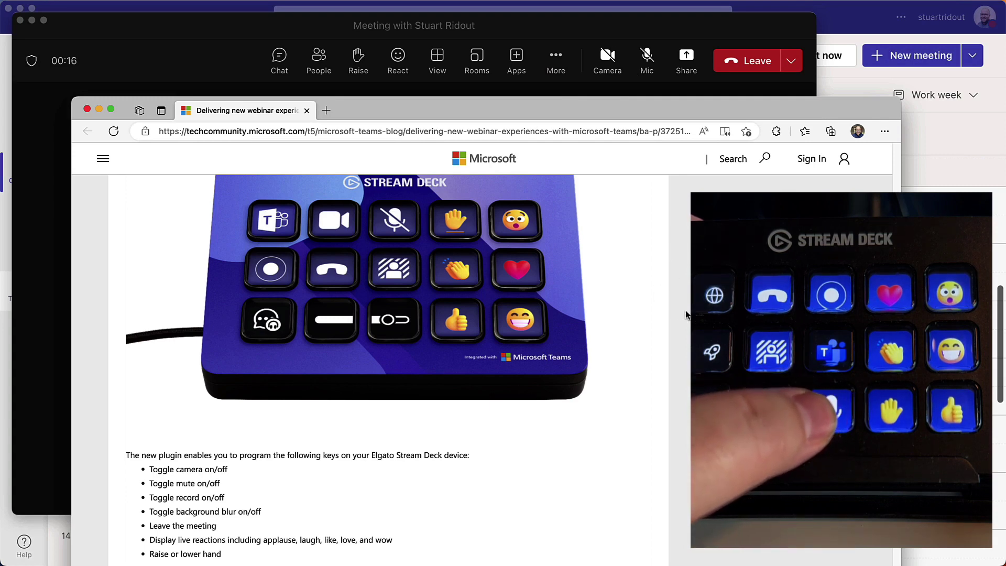
Unmute the mic, toggle the camera on and off, then leave the meeting.
{"action": "key", "text": "super+shift+m"}
{"action": "key", "text": "super+shift+o"}
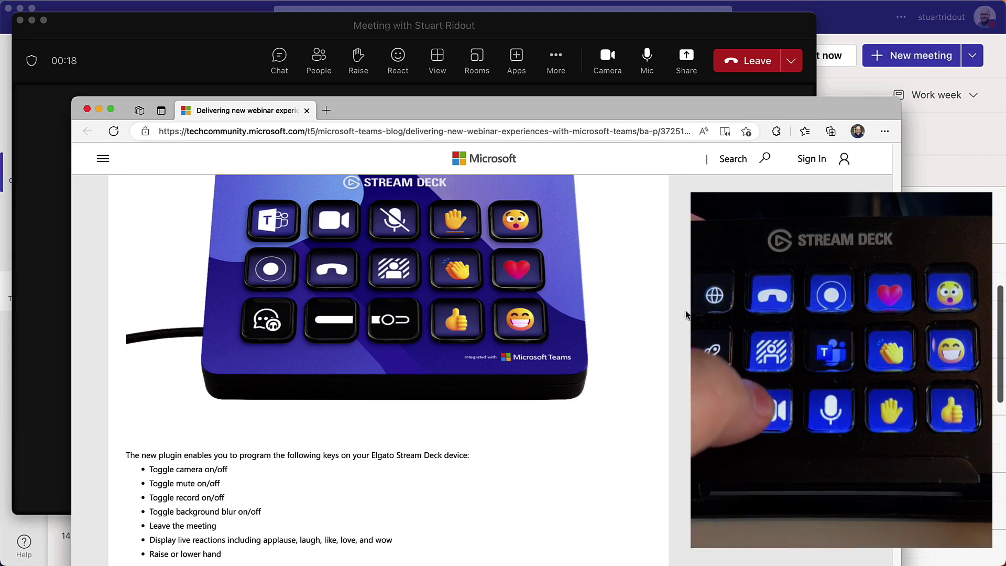
{"action": "key", "text": "super+shift+o"}
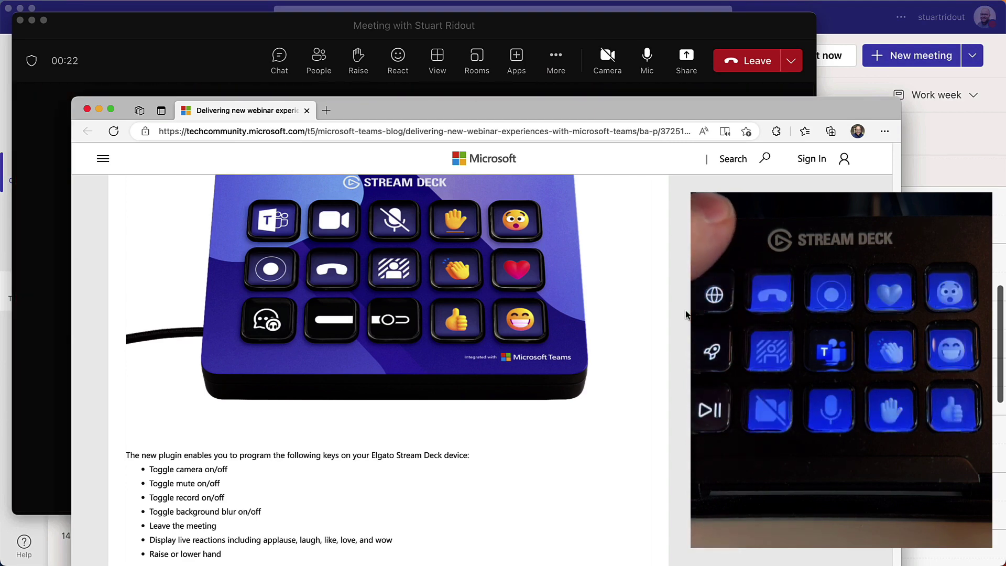
{"action": "key", "text": "super+shift+h"}
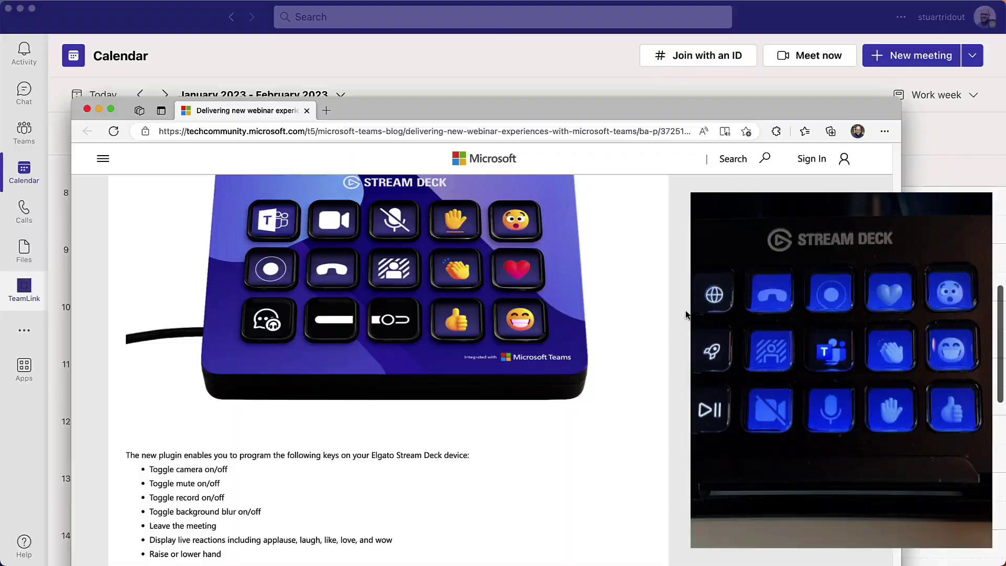